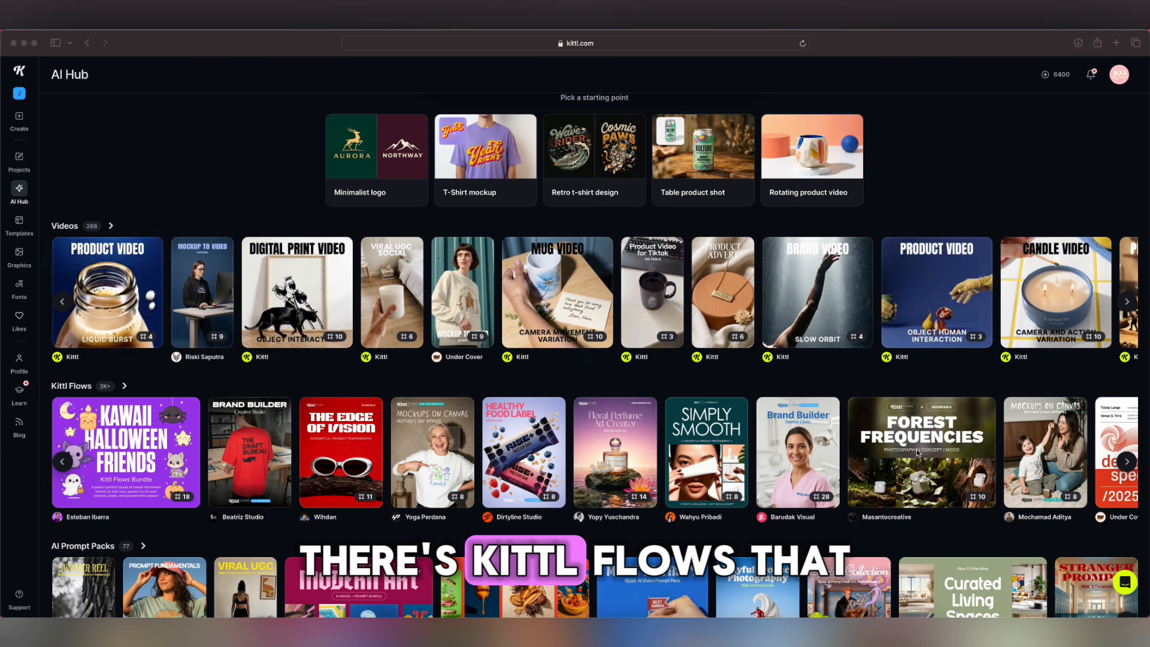
Browse the Kittl Flows and AI Prompt Packs collections in the AI Hub
{"action": "scroll", "coordinate": [915, 463], "scroll_direction": "right", "scroll_amount": 5}
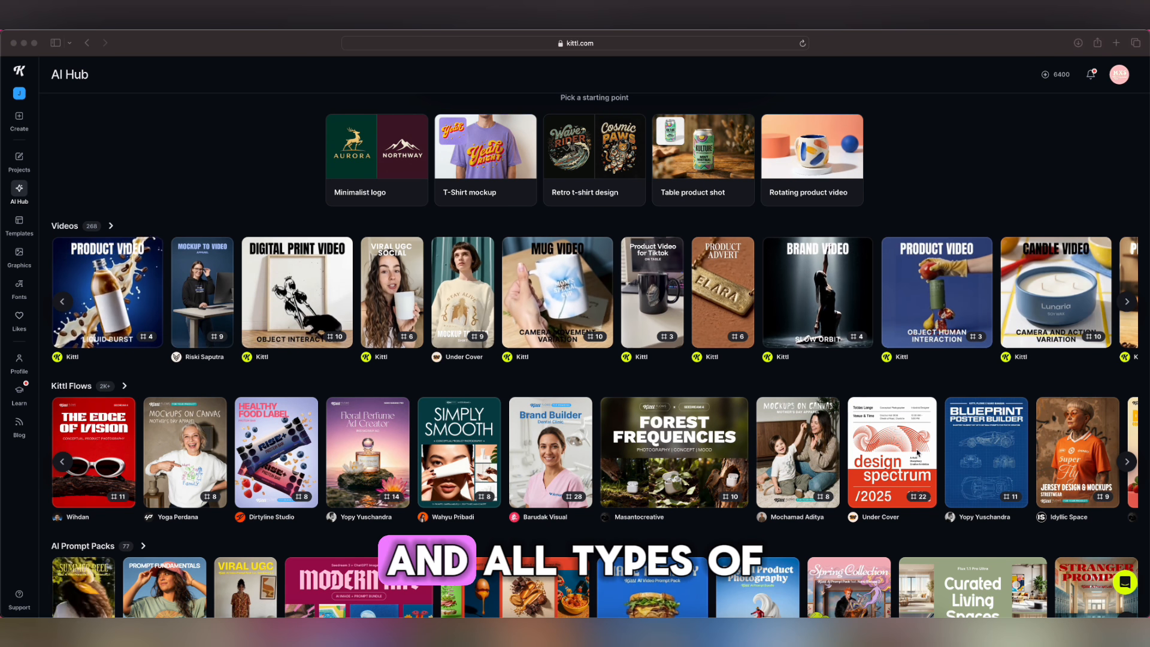
{"action": "scroll", "coordinate": [917, 454], "scroll_direction": "right", "scroll_amount": 8}
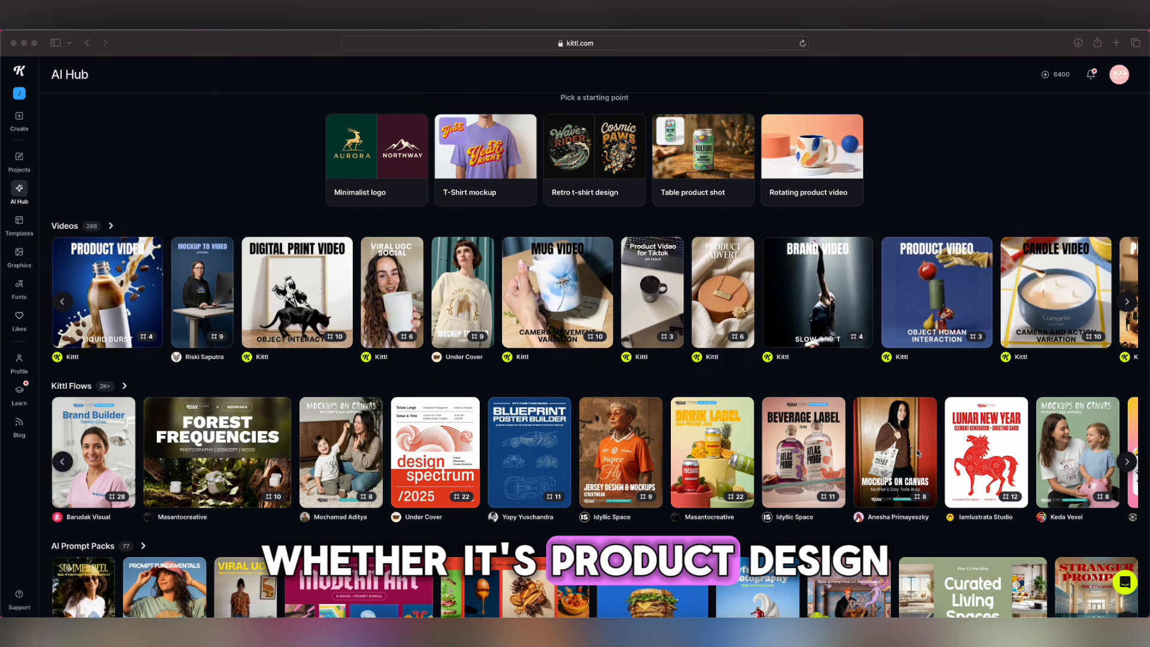
{"action": "scroll", "coordinate": [917, 453], "scroll_direction": "right", "scroll_amount": 2}
{"action": "scroll", "coordinate": [917, 453], "scroll_direction": "right", "scroll_amount": 3}
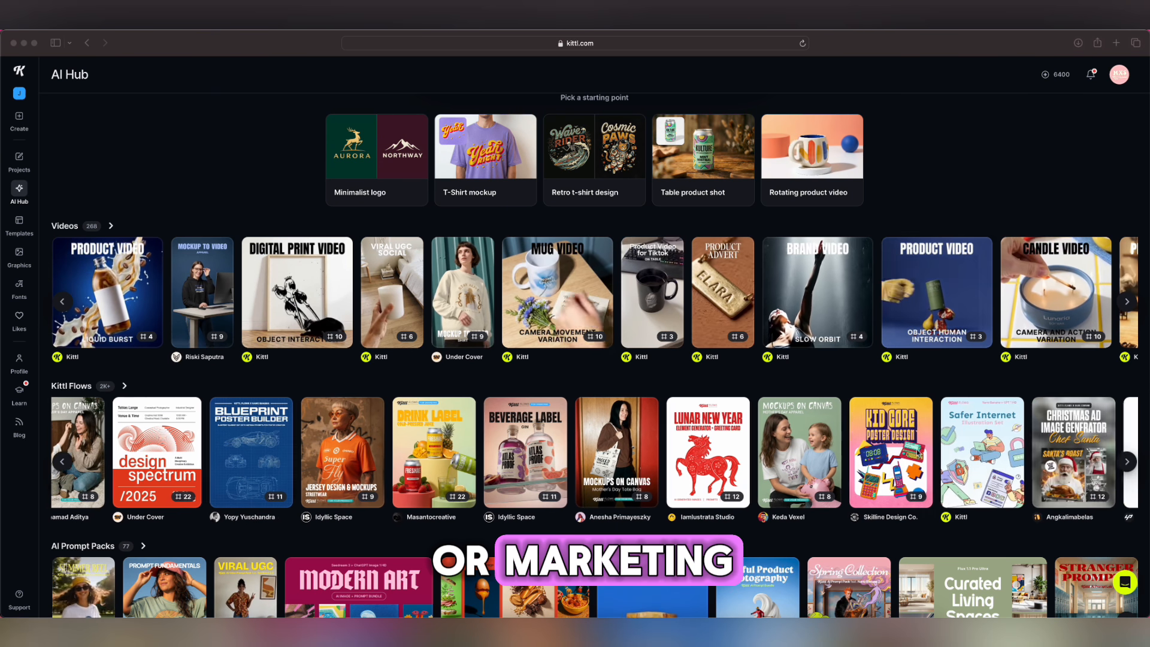
{"action": "scroll", "coordinate": [653, 532], "scroll_direction": "down", "scroll_amount": 3}
{"action": "scroll", "coordinate": [652, 532], "scroll_direction": "up", "scroll_amount": 1}
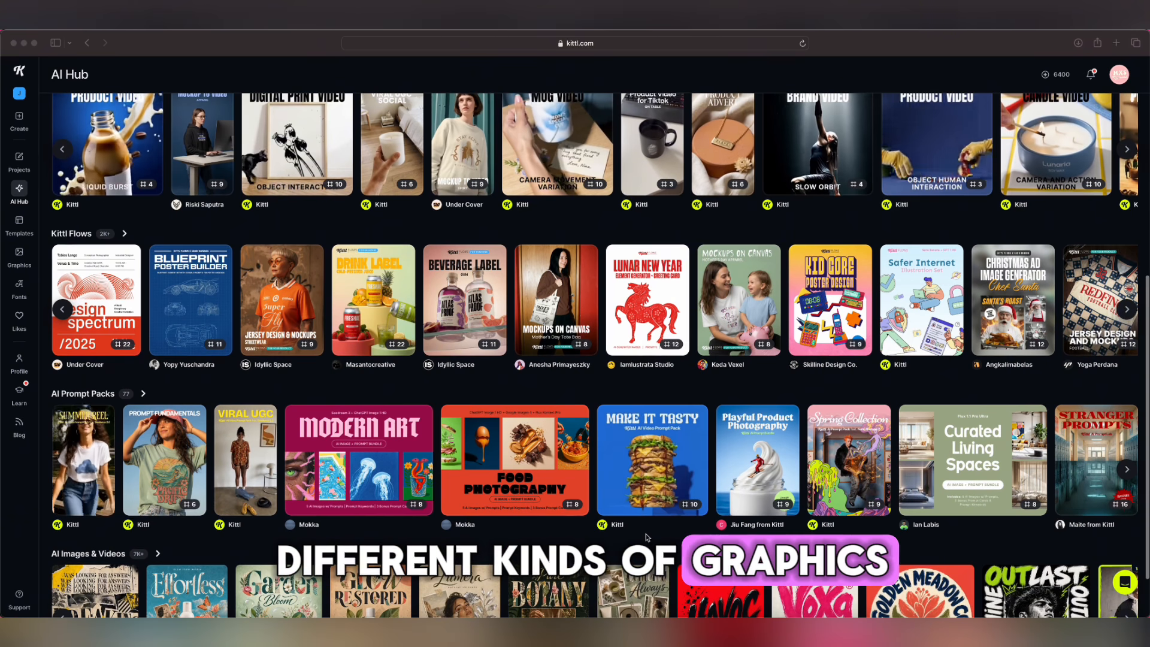
{"action": "scroll", "coordinate": [615, 367], "scroll_direction": "up", "scroll_amount": 7}
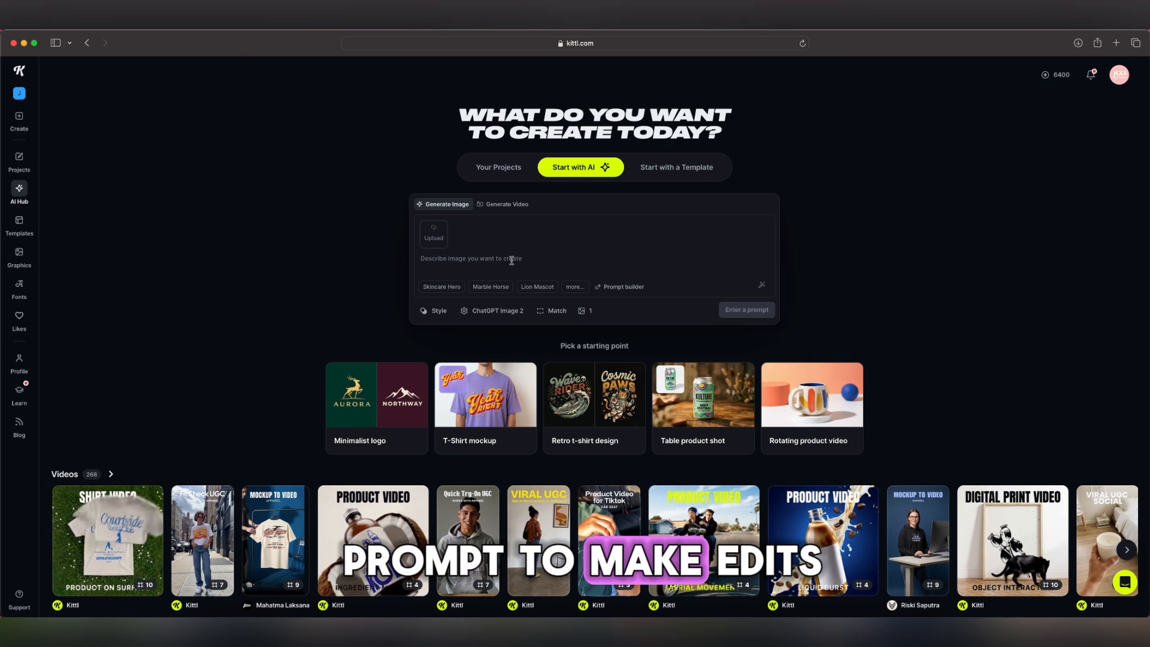
Switch to starting with a template and look through the Discover collections
{"action": "left_click", "coordinate": [707, 167]}
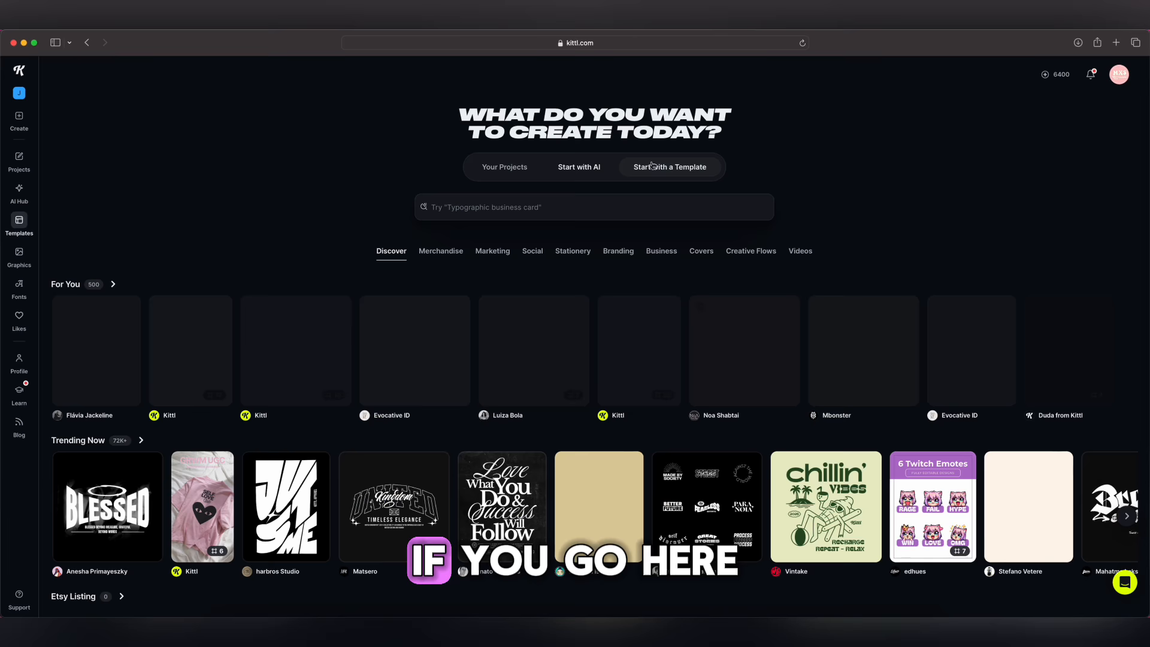
{"action": "scroll", "coordinate": [383, 427], "scroll_direction": "down", "scroll_amount": 1}
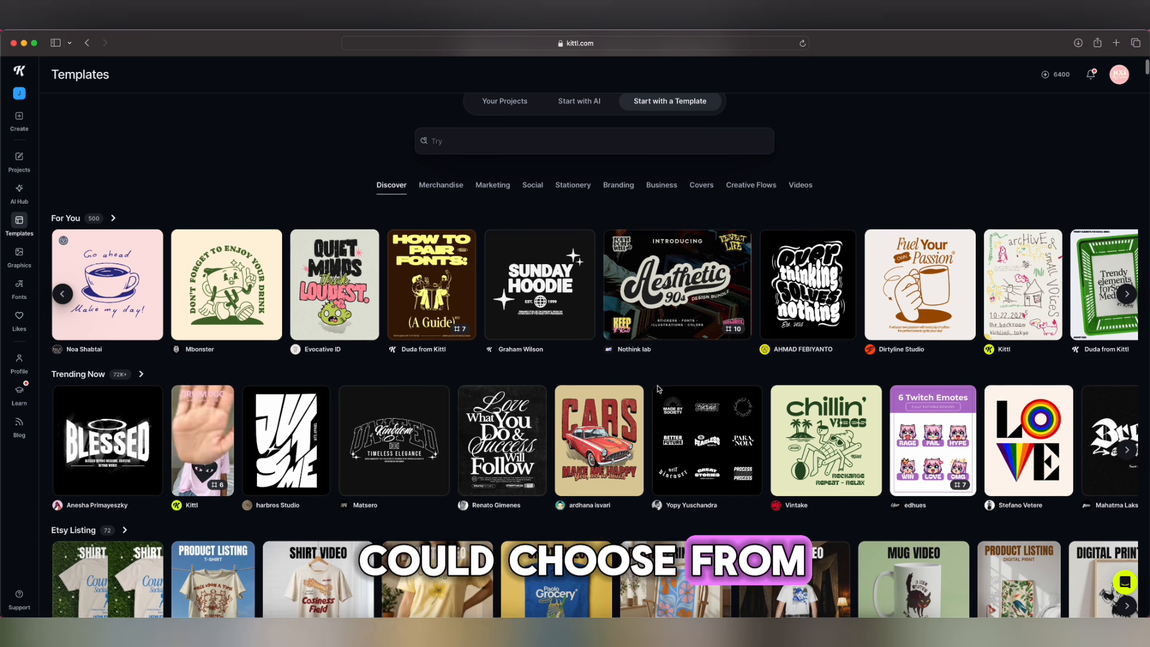
{"action": "scroll", "coordinate": [501, 407], "scroll_direction": "down", "scroll_amount": 2}
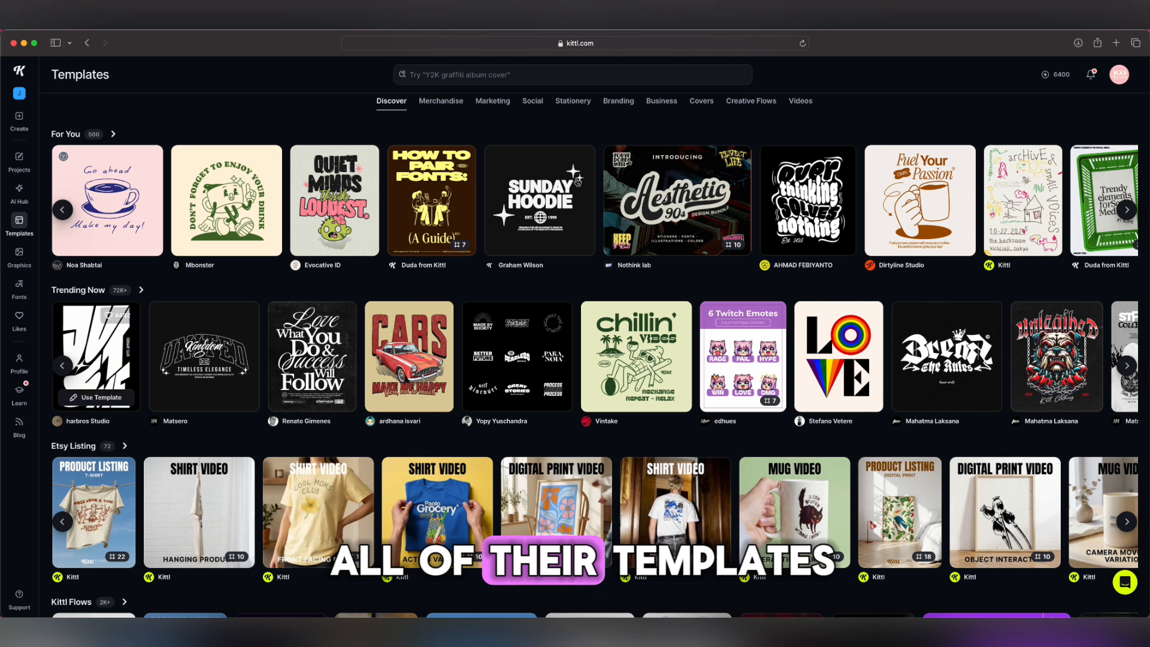
Look through the trending Merchandise templates for t-shirt design ideas
{"action": "left_click", "coordinate": [92, 134]}
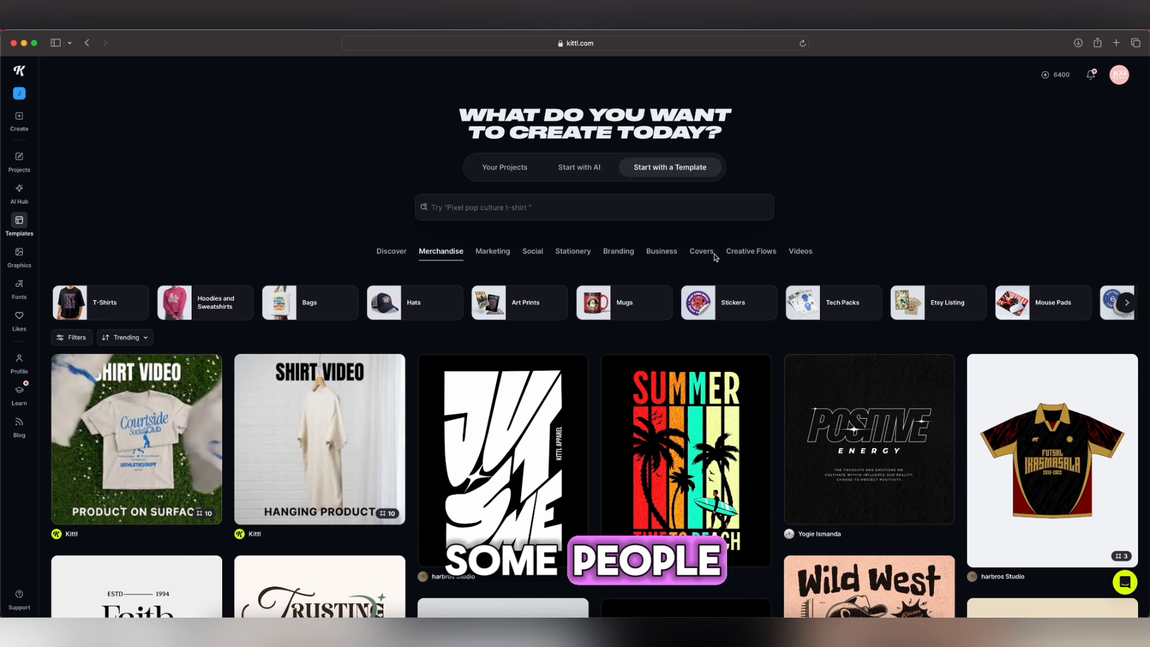
{"action": "scroll", "coordinate": [714, 257], "scroll_direction": "down", "scroll_amount": 10}
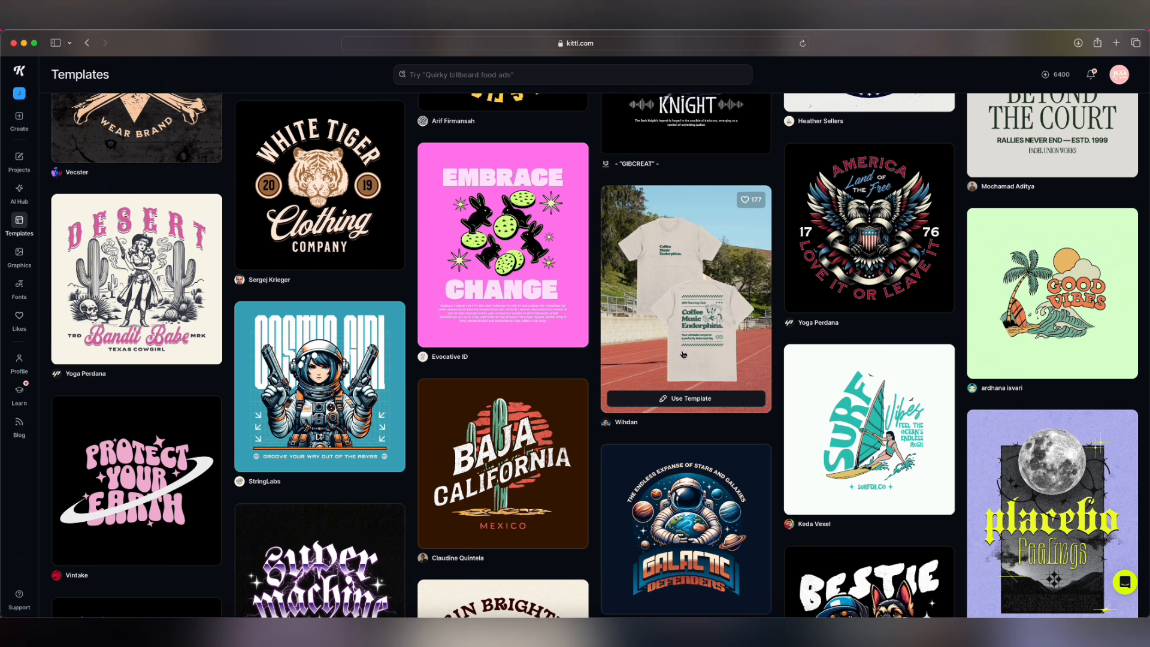
{"action": "scroll", "coordinate": [683, 354], "scroll_direction": "down", "scroll_amount": 5}
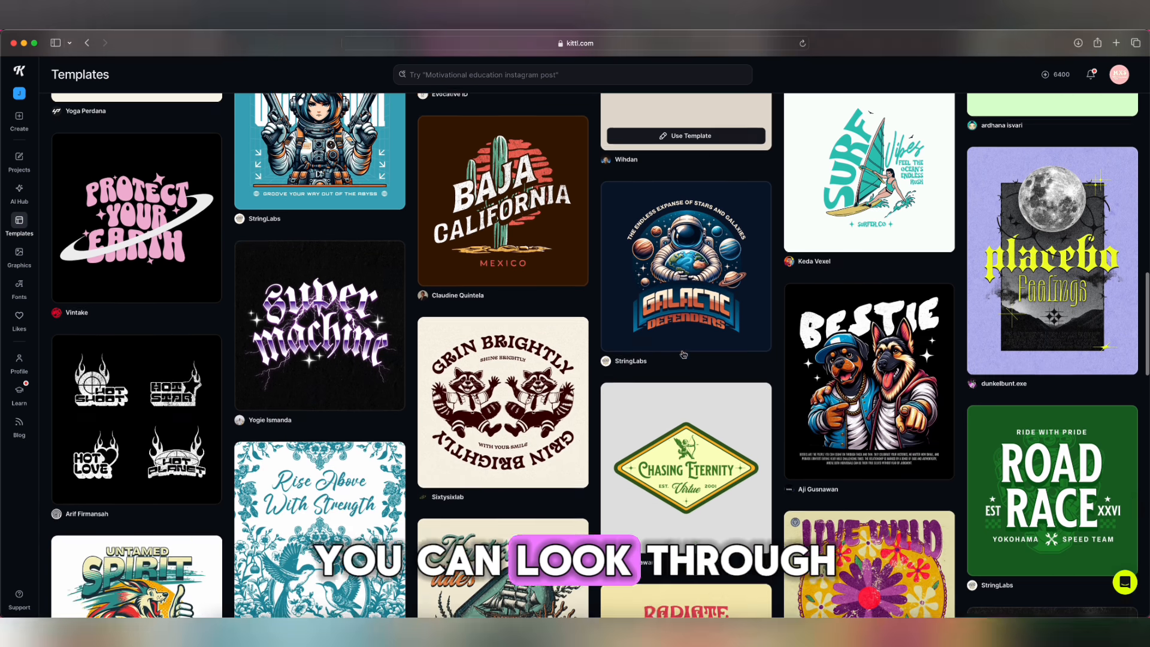
{"action": "scroll", "coordinate": [683, 353], "scroll_direction": "down", "scroll_amount": 7}
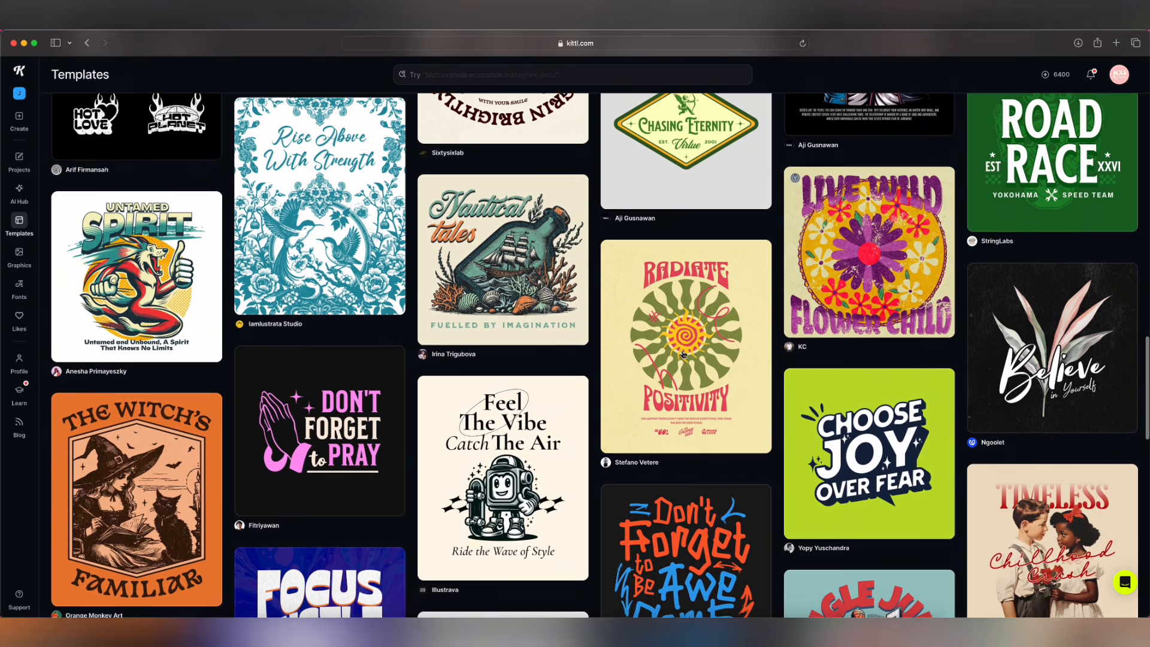
{"action": "scroll", "coordinate": [684, 354], "scroll_direction": "down", "scroll_amount": 13}
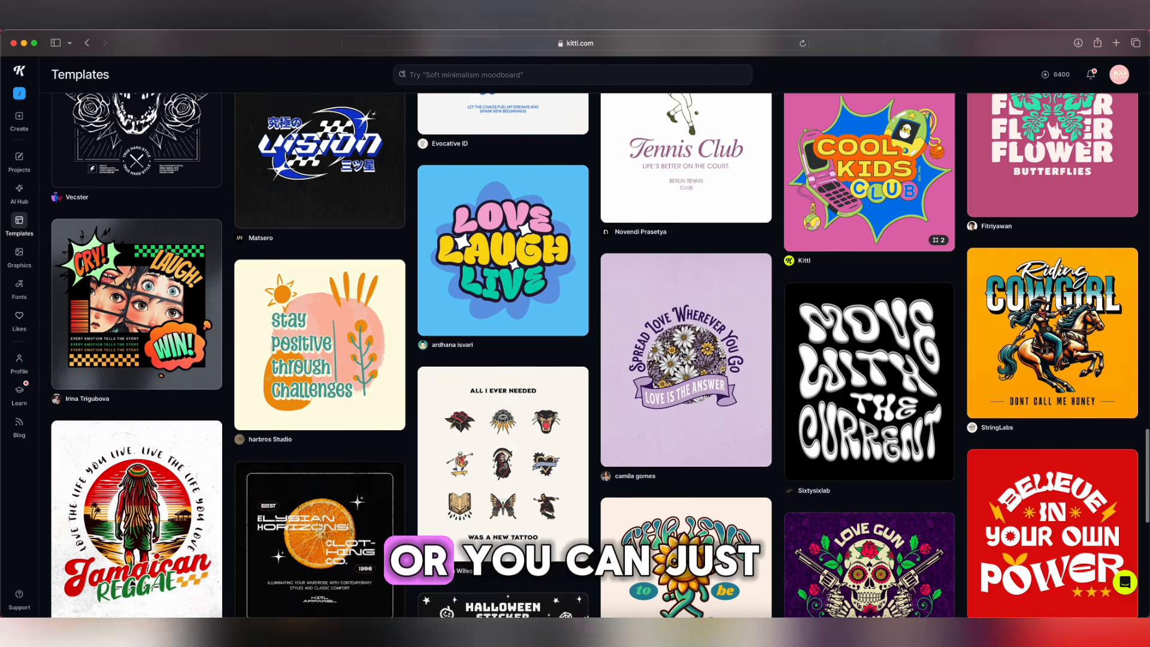
{"action": "scroll", "coordinate": [682, 354], "scroll_direction": "down", "scroll_amount": 6}
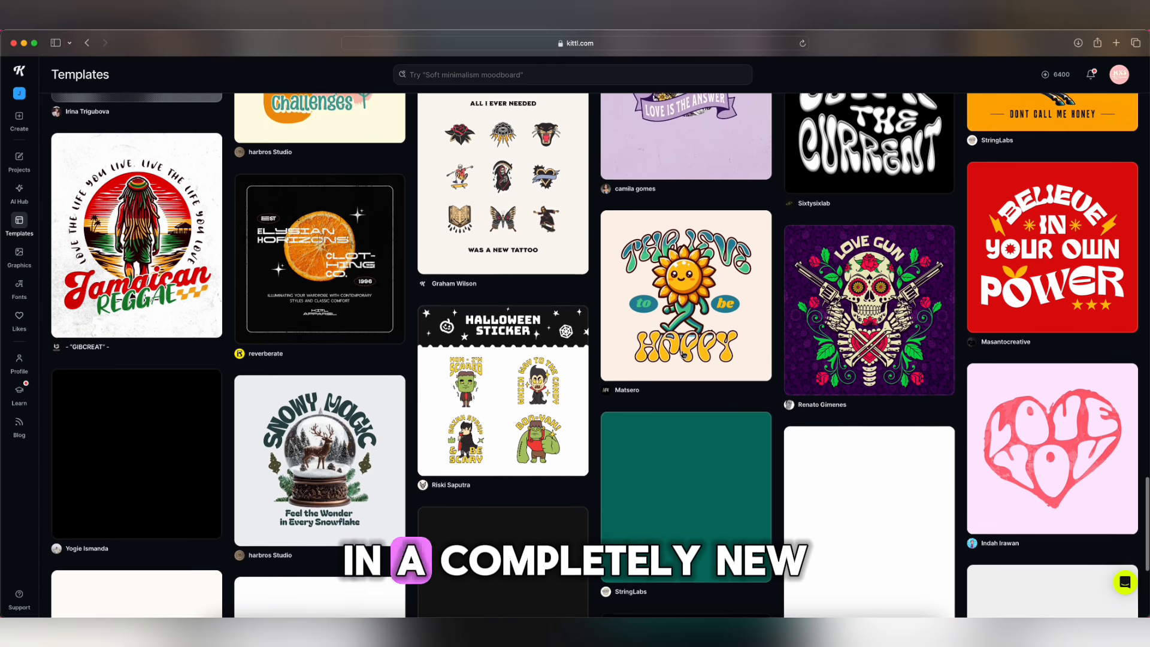
{"action": "scroll", "coordinate": [683, 354], "scroll_direction": "up", "scroll_amount": 10}
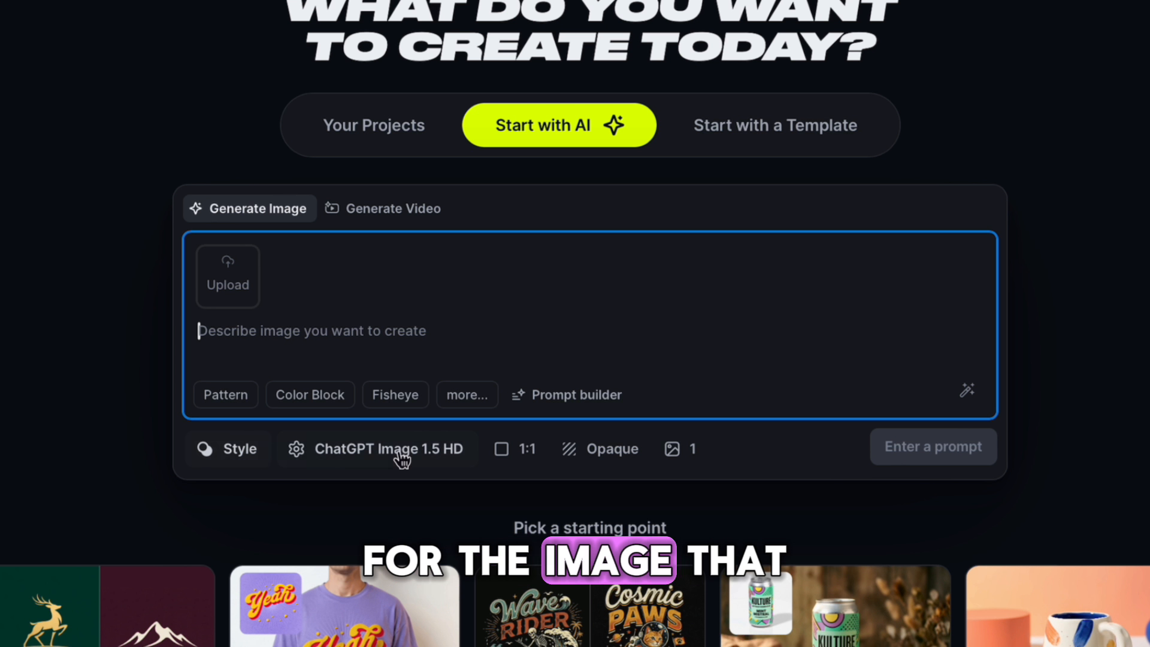
Browse the featured AI image styles and apply the T-Shirt Graphic 2.0 style to the image generation
{"action": "left_click", "coordinate": [214, 456]}
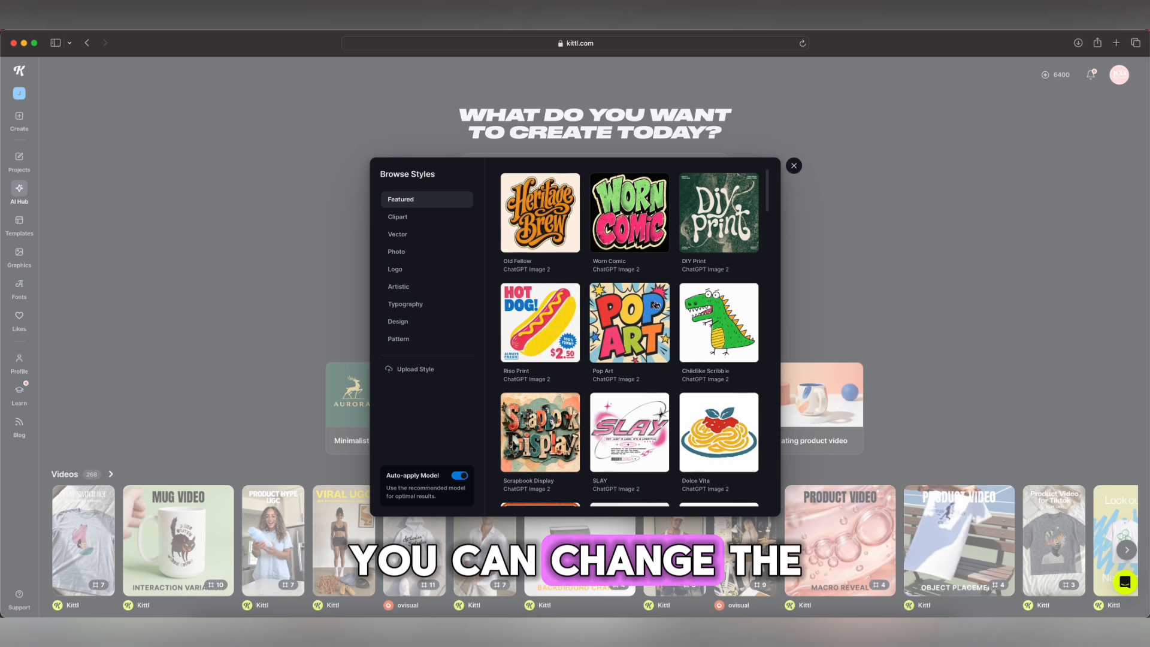
{"action": "scroll", "coordinate": [655, 305], "scroll_direction": "down", "scroll_amount": 10}
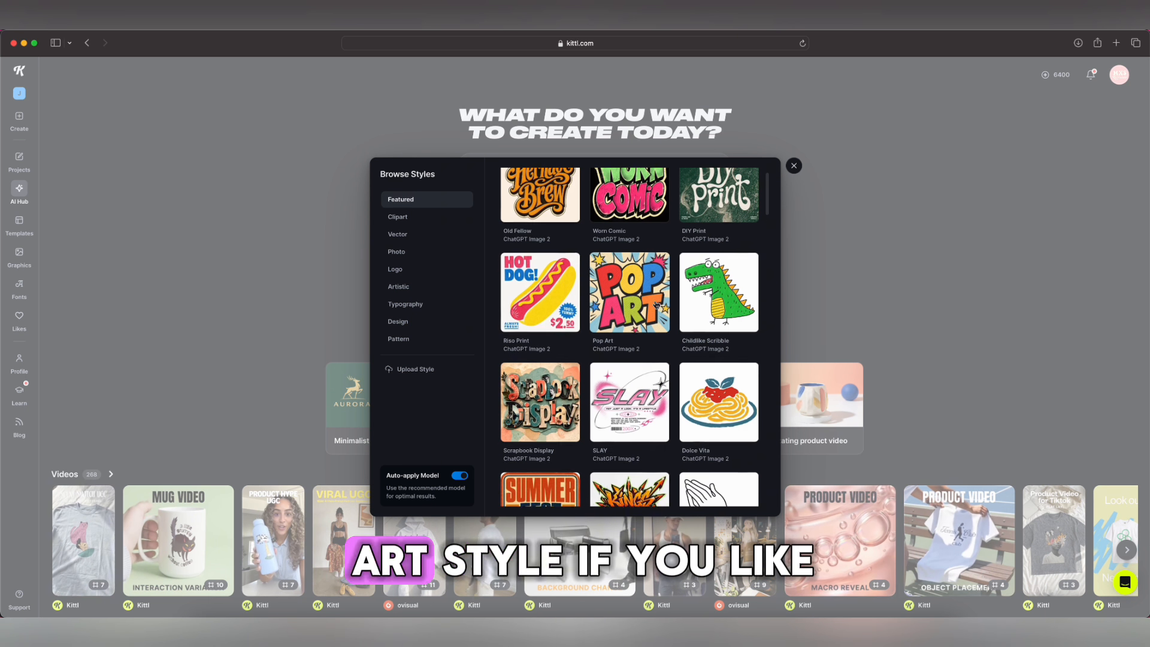
{"action": "scroll", "coordinate": [655, 305], "scroll_direction": "down", "scroll_amount": 12}
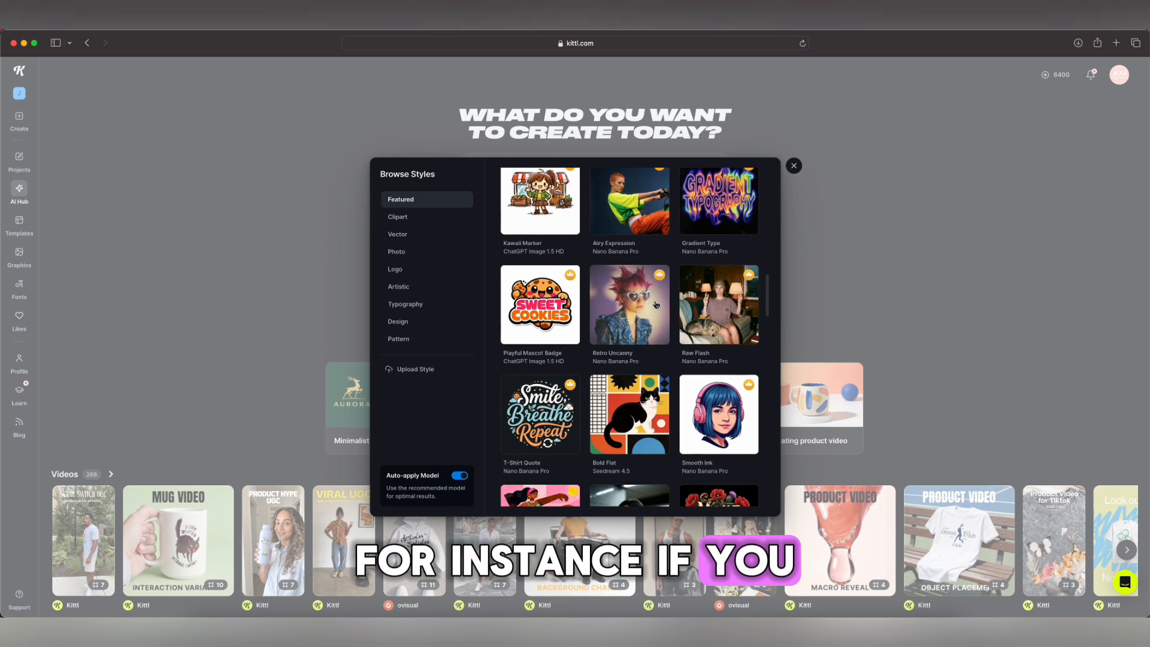
{"action": "scroll", "coordinate": [656, 306], "scroll_direction": "down", "scroll_amount": 5}
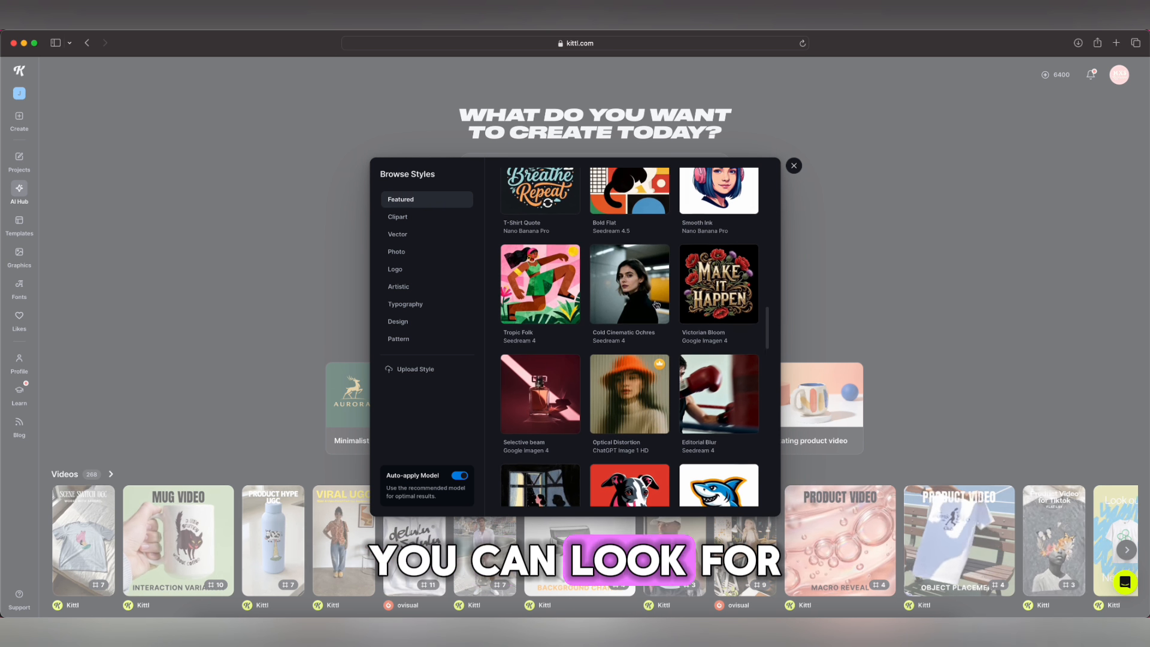
{"action": "scroll", "coordinate": [656, 305], "scroll_direction": "down", "scroll_amount": 10}
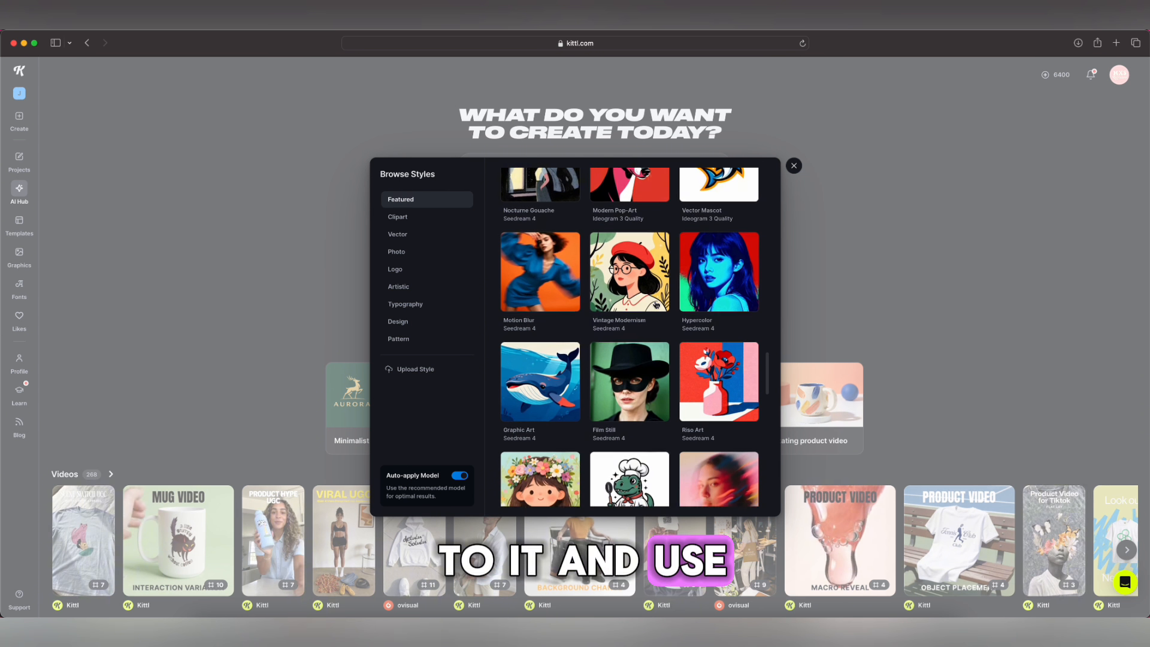
{"action": "scroll", "coordinate": [655, 306], "scroll_direction": "down", "scroll_amount": 5}
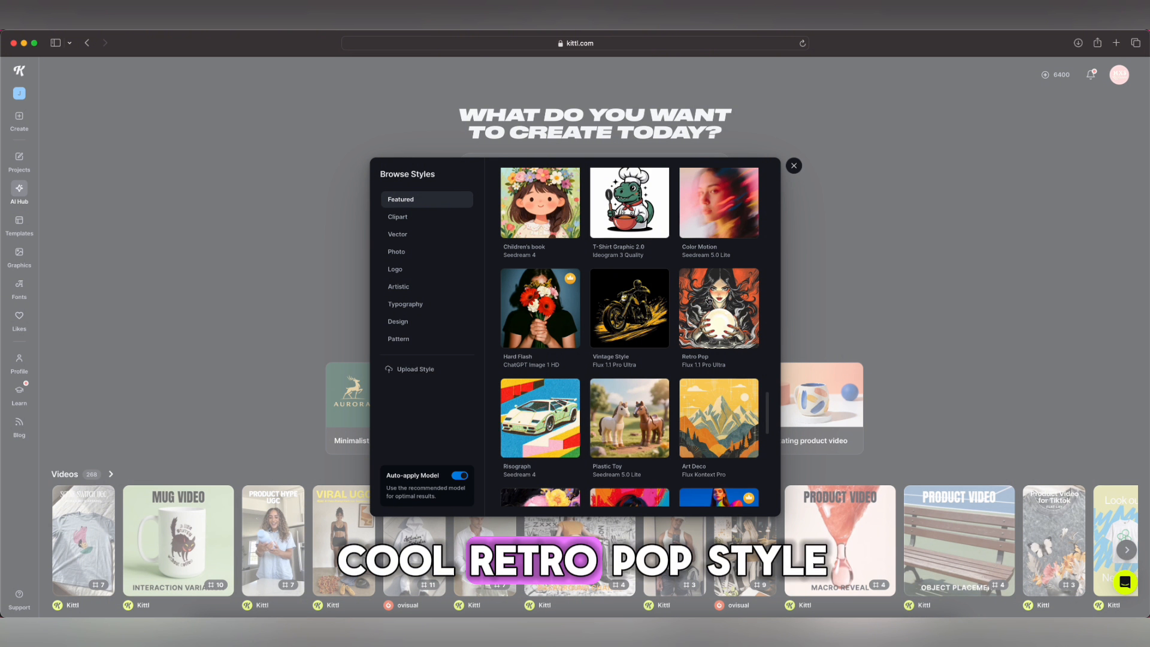
{"action": "scroll", "coordinate": [680, 312], "scroll_direction": "down", "scroll_amount": 8}
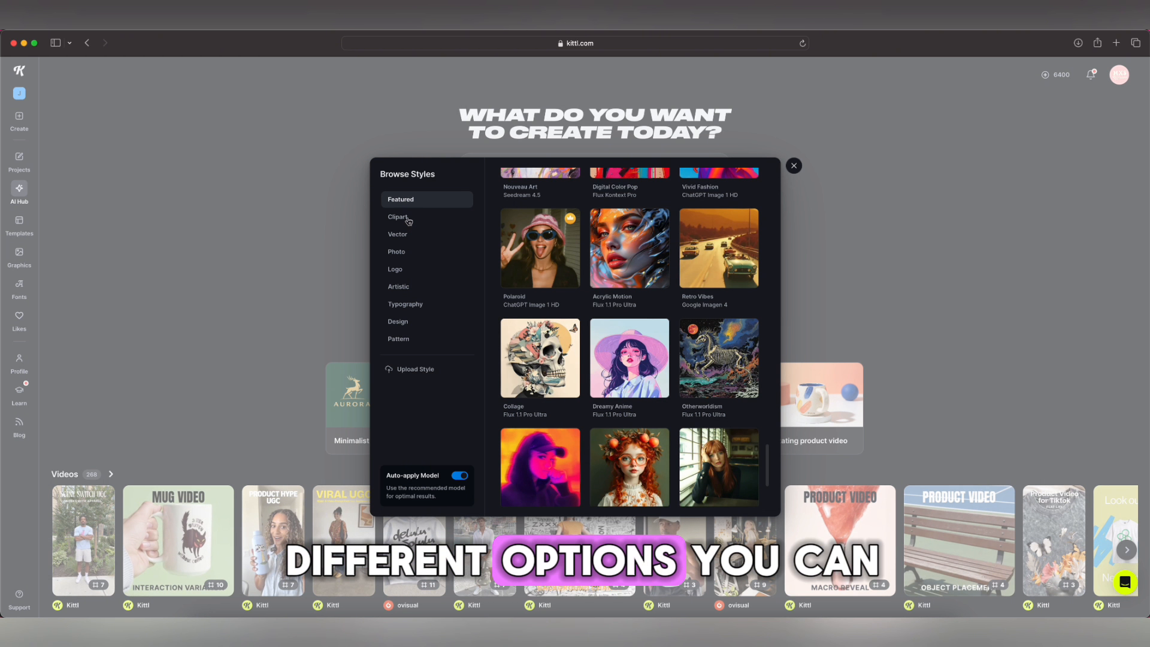
{"action": "left_click", "coordinate": [396, 322]}
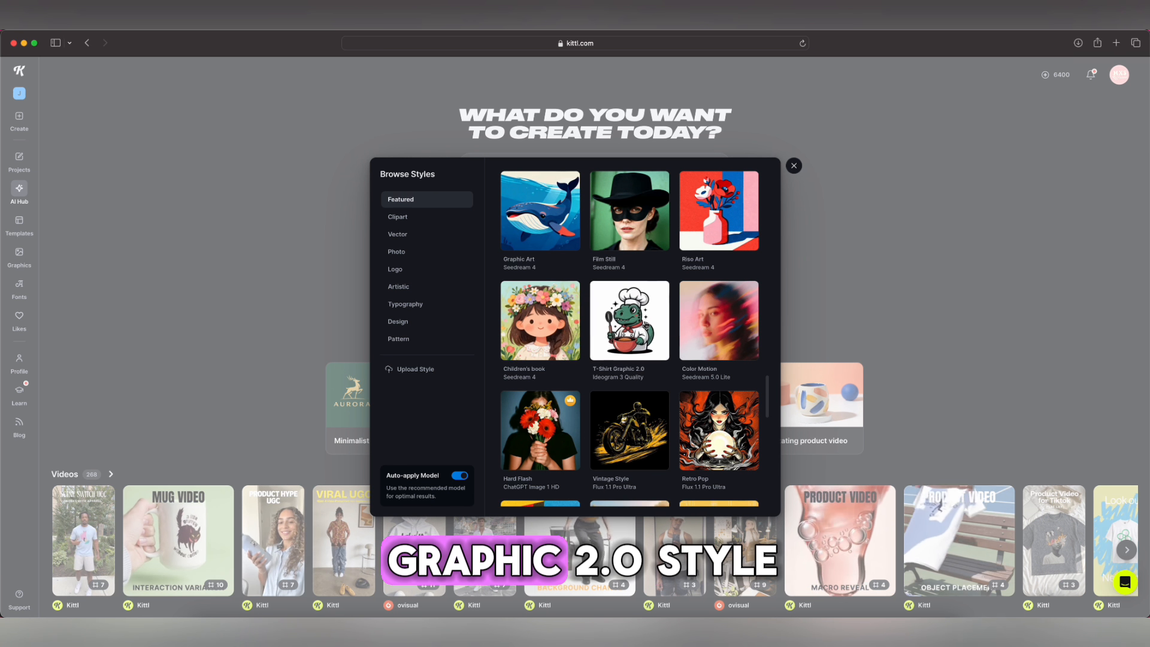
{"action": "left_click", "coordinate": [625, 322]}
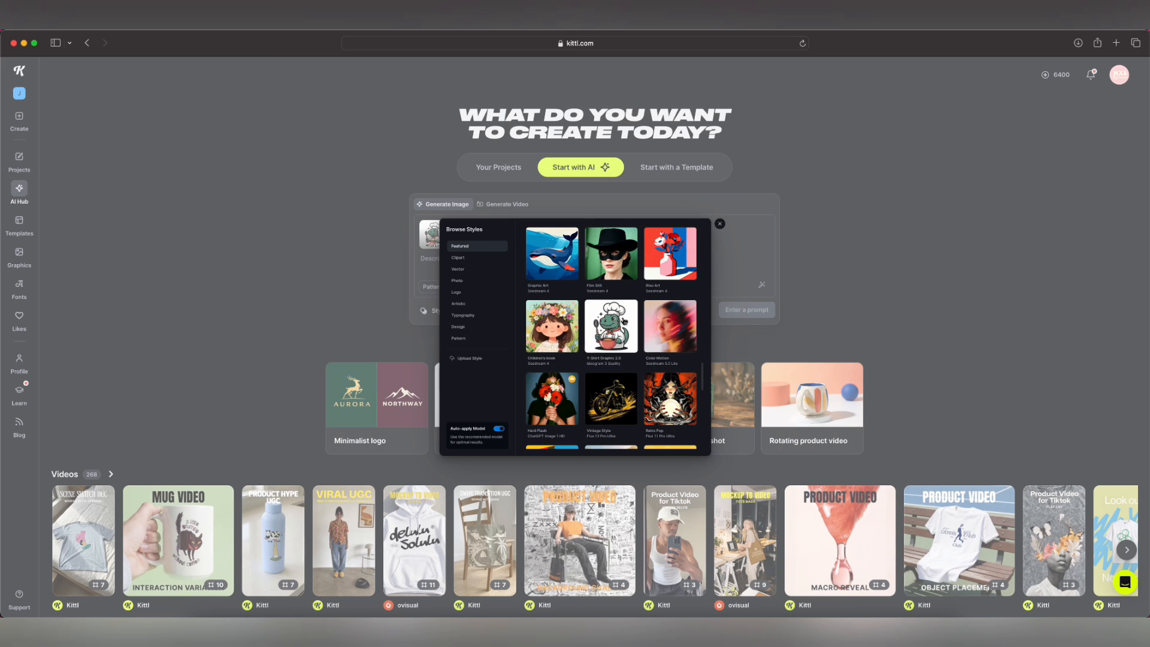
Generate an image from the prompt "baby highland cow with pink bows and desserts, make it pastel colors"
{"action": "left_click", "coordinate": [461, 253]}
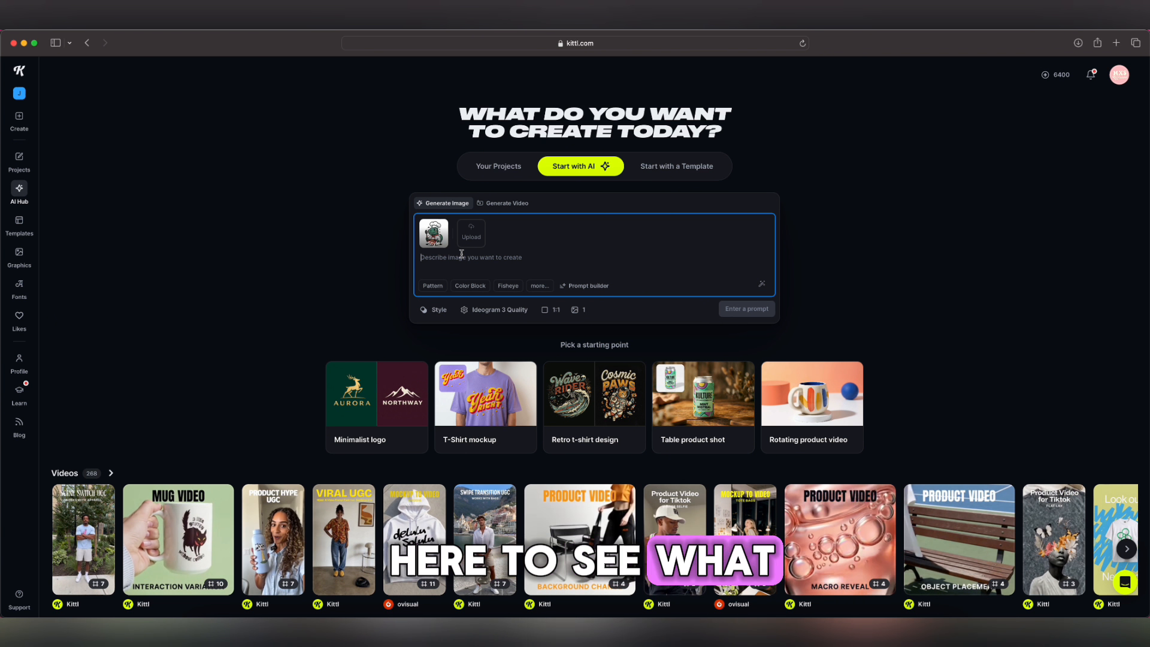
{"action": "type", "text": "baby highland cow with pink bows"}
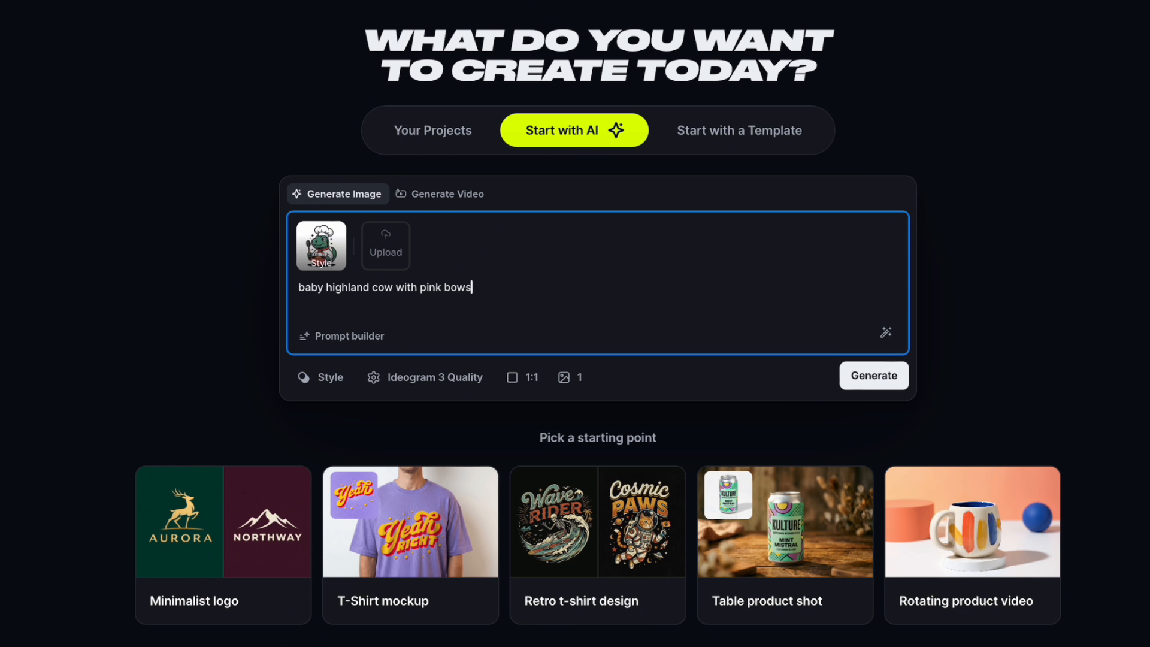
{"action": "type", "text": " and desserts, colors"}
{"action": "key", "text": "BackSpace"}
{"action": "key", "text": "BackSpace"}
{"action": "key", "text": "BackSpace"}
{"action": "key", "text": "BackSpace"}
{"action": "key", "text": "BackSpace"}
{"action": "key", "text": "BackSpace"}
{"action": "type", "text": "make it pastel"}
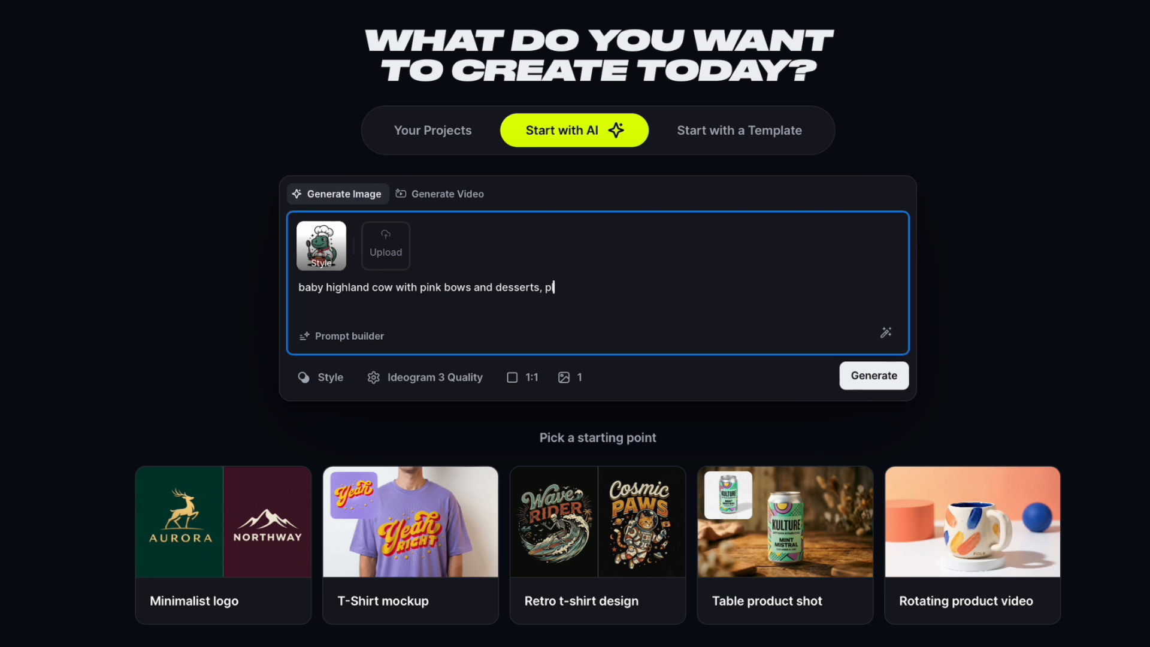
{"action": "type", "text": " colors"}
{"action": "left_click", "coordinate": [858, 376]}
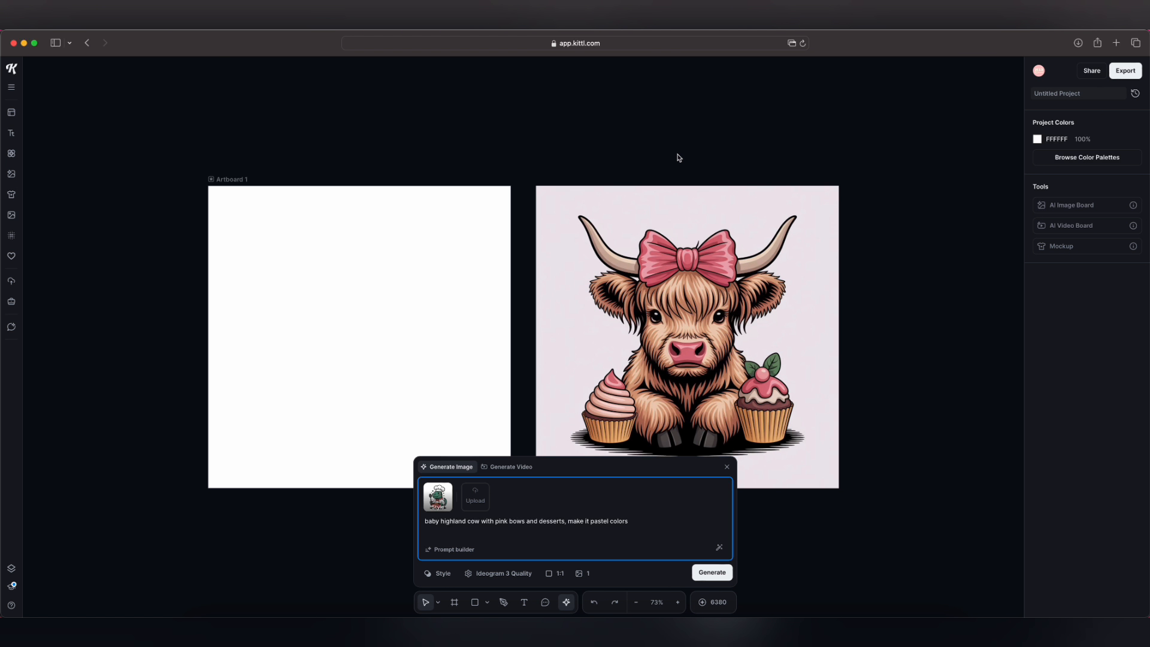
Use Edit Area on the generated cow image to add more varieties of desserts in the background
{"action": "scroll", "coordinate": [678, 158], "scroll_direction": "down", "scroll_amount": 1}
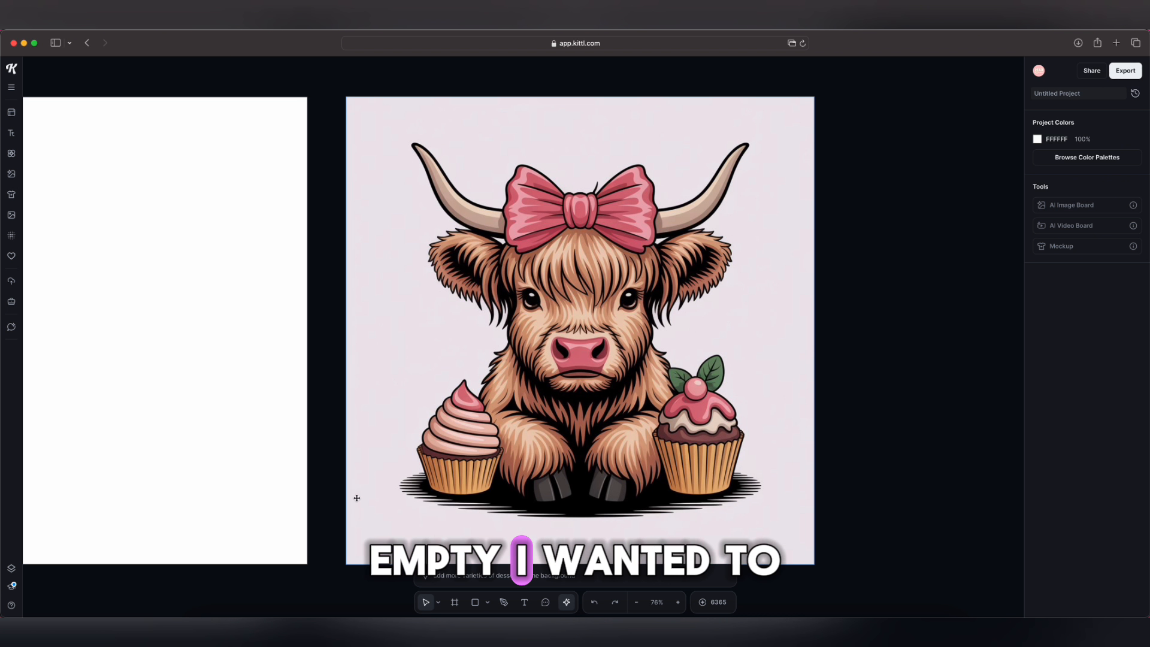
{"action": "left_click", "coordinate": [414, 375]}
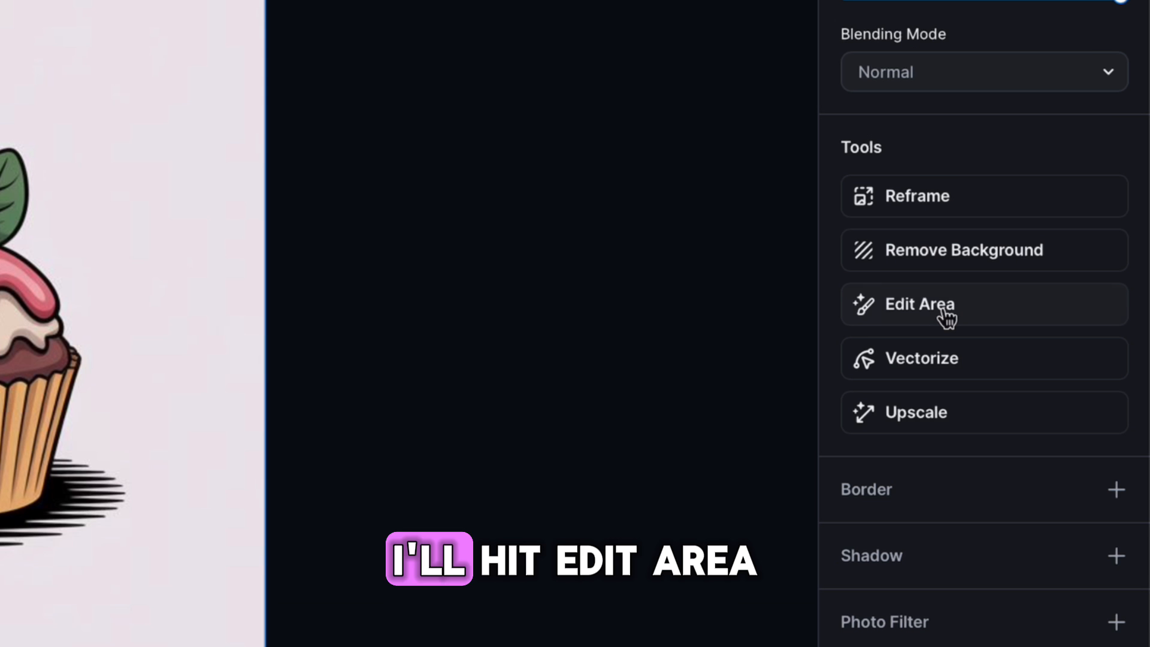
{"action": "left_click", "coordinate": [946, 318]}
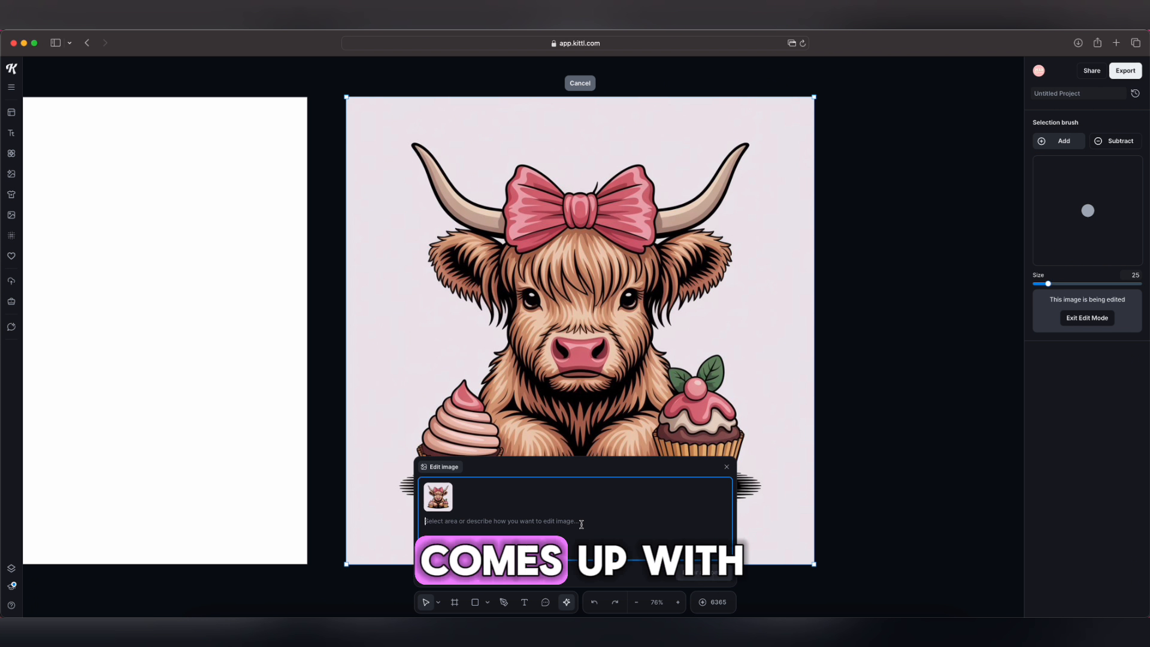
{"action": "type", "text": "me"}
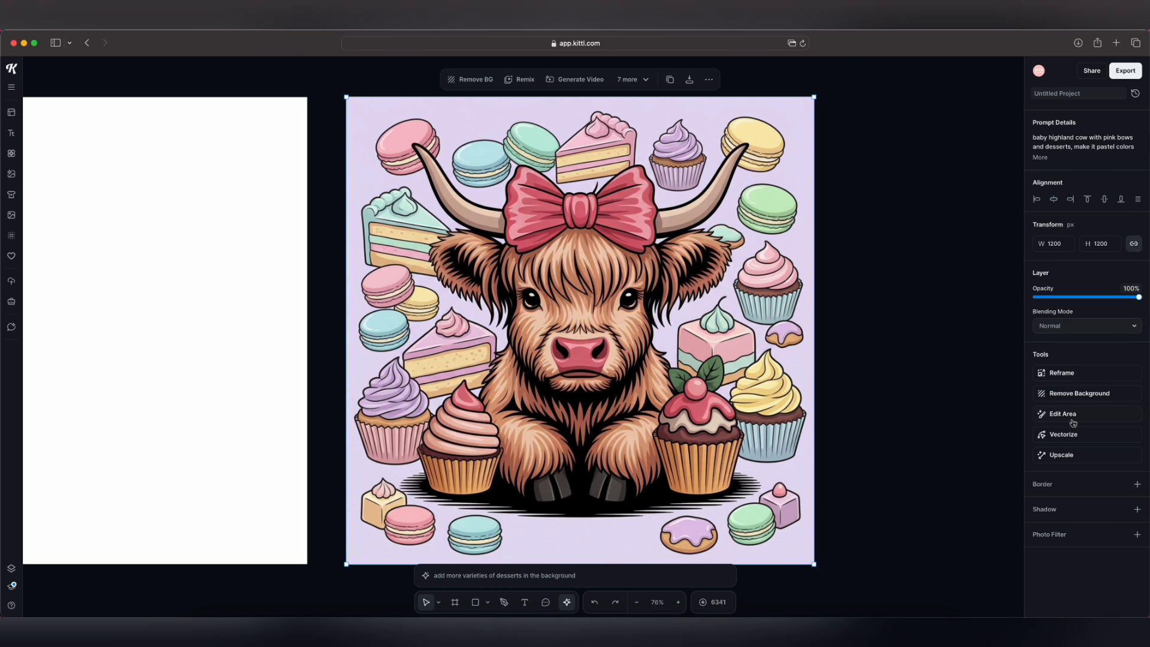
Edit the cow image to center the floating desserts behind the cow, enlarge 3-4 different desserts to fill more space, and add some chocolate bars
{"action": "left_click", "coordinate": [1063, 413]}
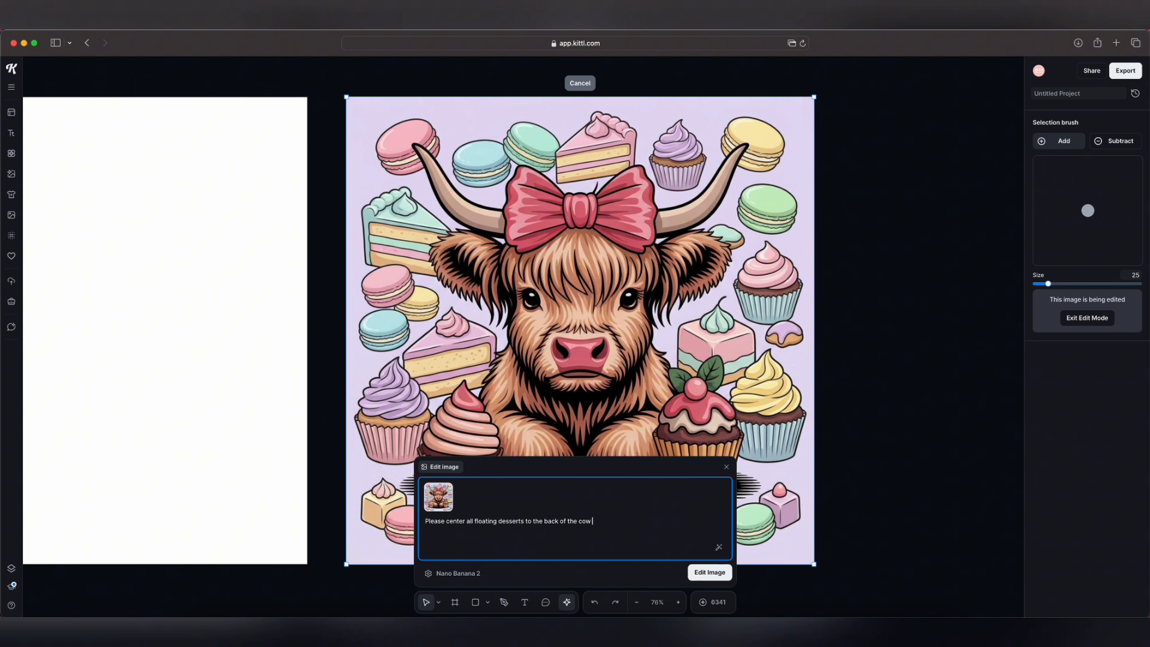
{"action": "type", "text": "to fill up more space. Please also add some chocolate bars"}
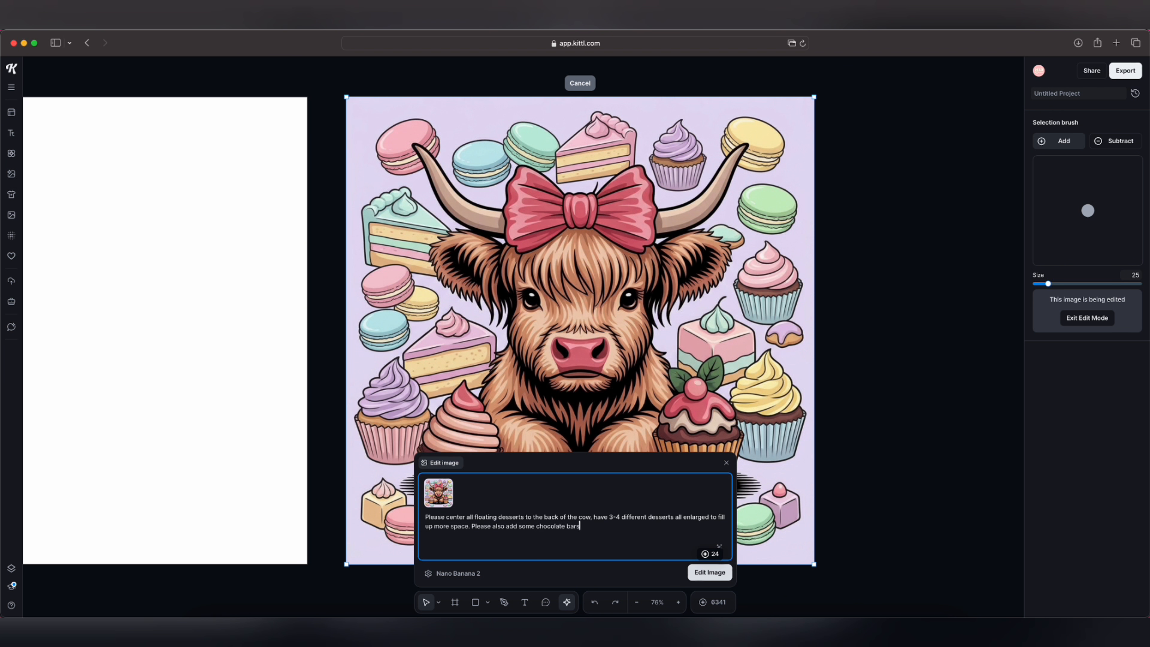
{"action": "key", "text": "Return"}
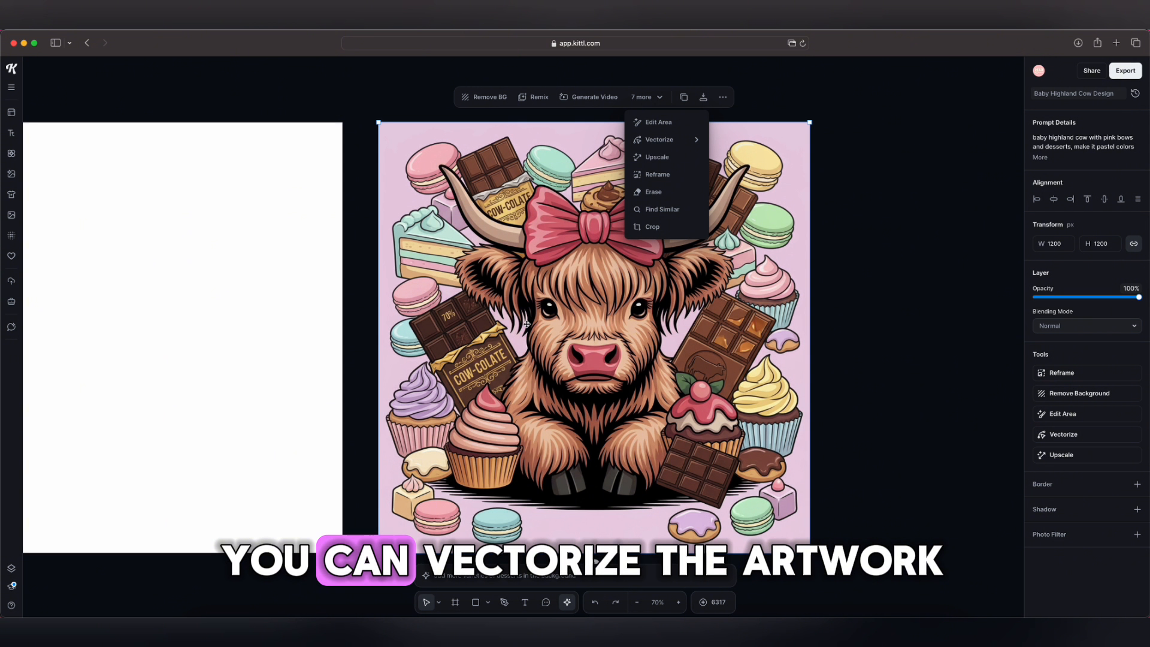
Remove the cow image's pink background, then move it onto the blank artboard and use it as the artboard background
{"action": "left_click", "coordinate": [651, 140]}
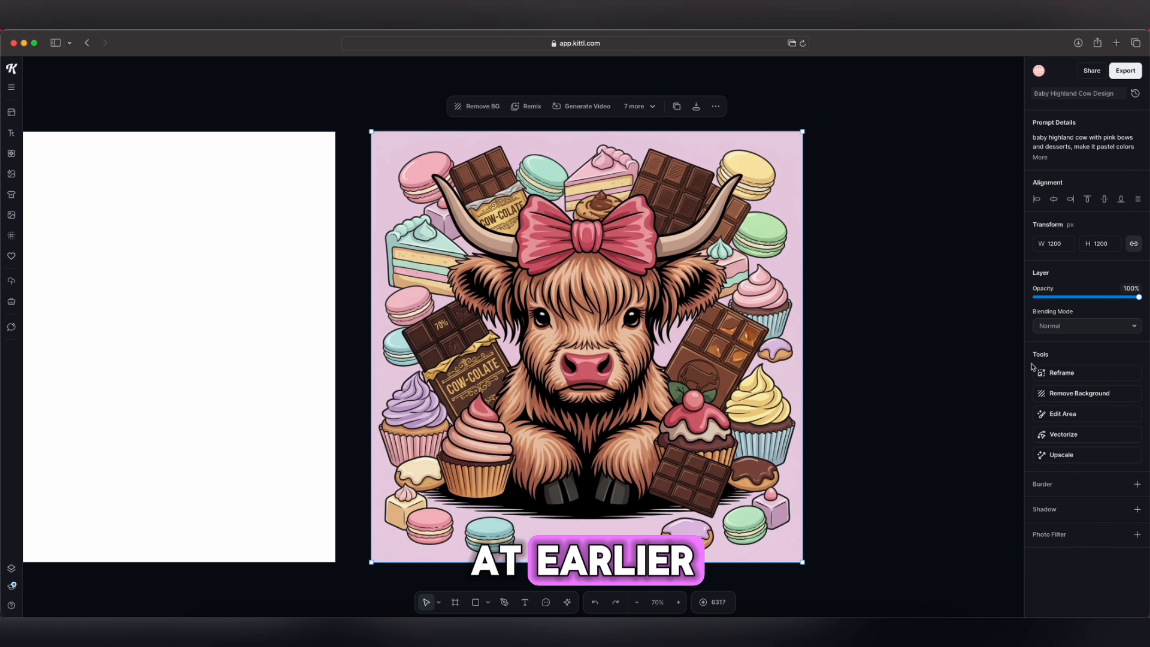
{"action": "left_click", "coordinate": [1113, 400]}
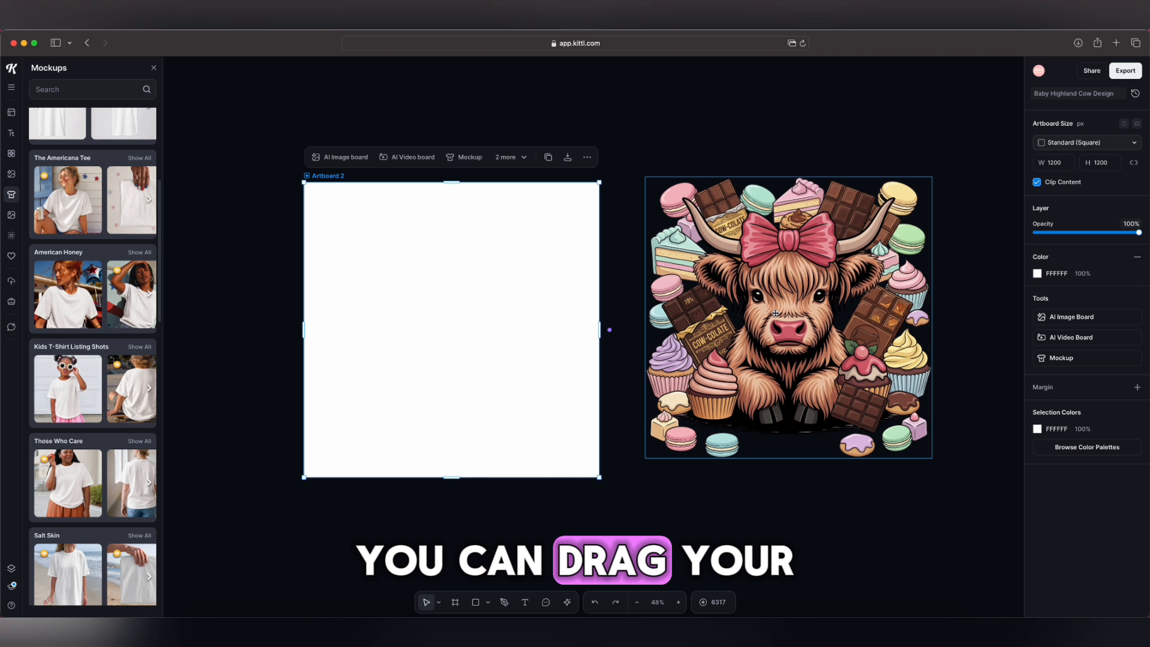
{"action": "left_click_drag", "start_coordinate": [776, 313], "coordinate": [433, 322]}
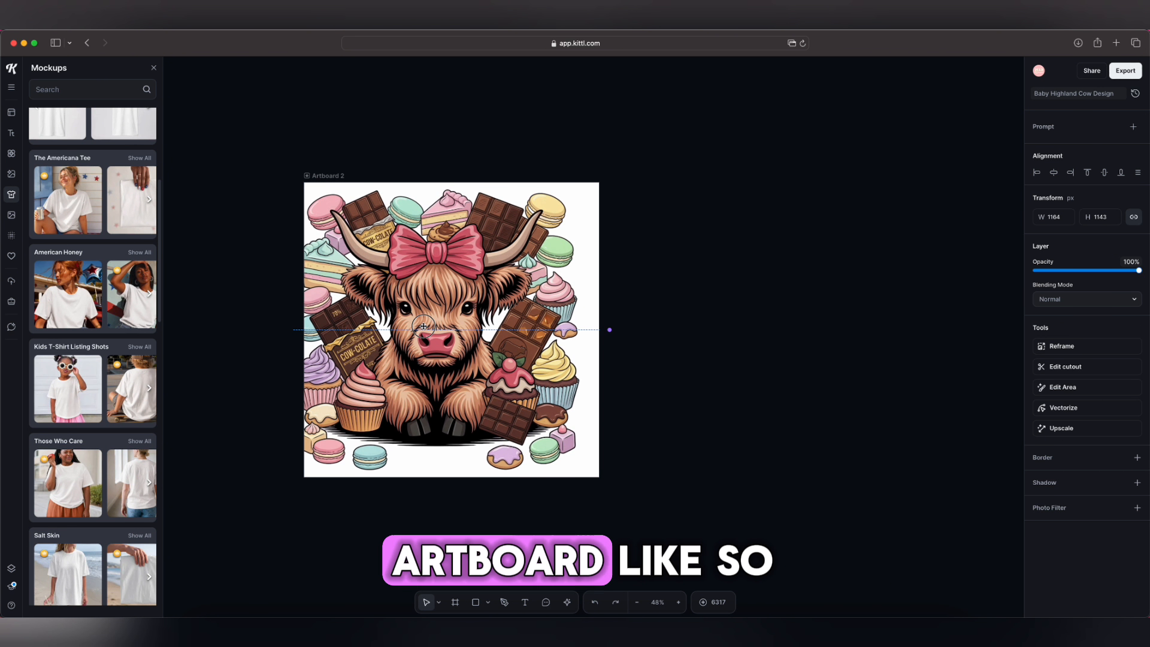
{"action": "right_click", "coordinate": [433, 322]}
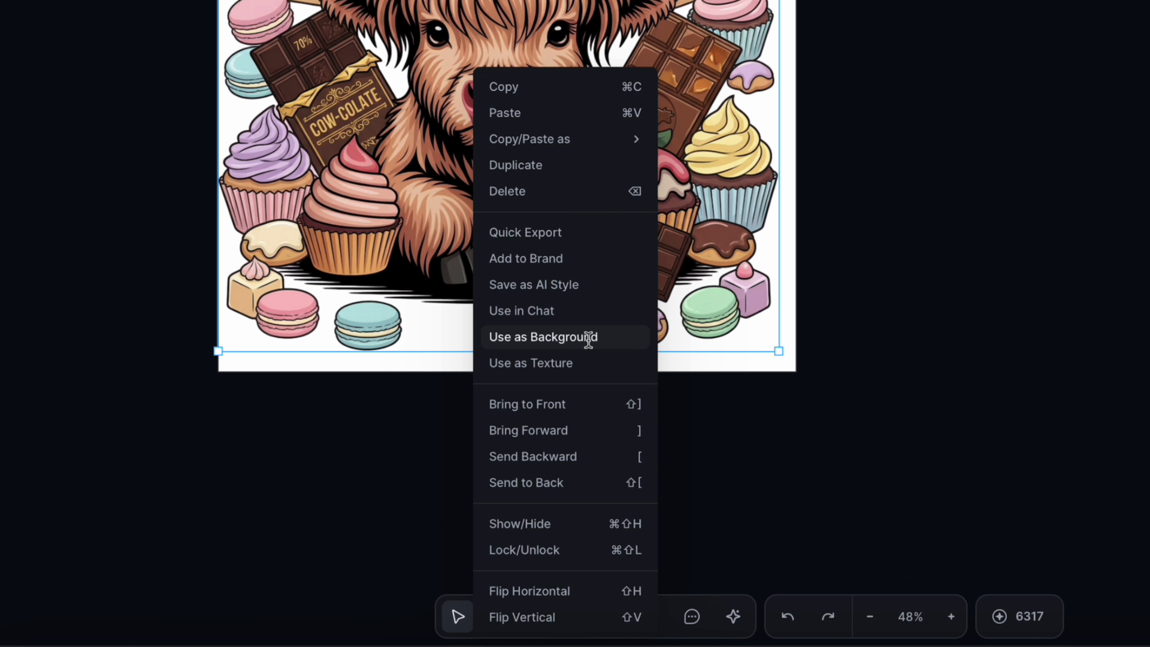
{"action": "left_click", "coordinate": [591, 339]}
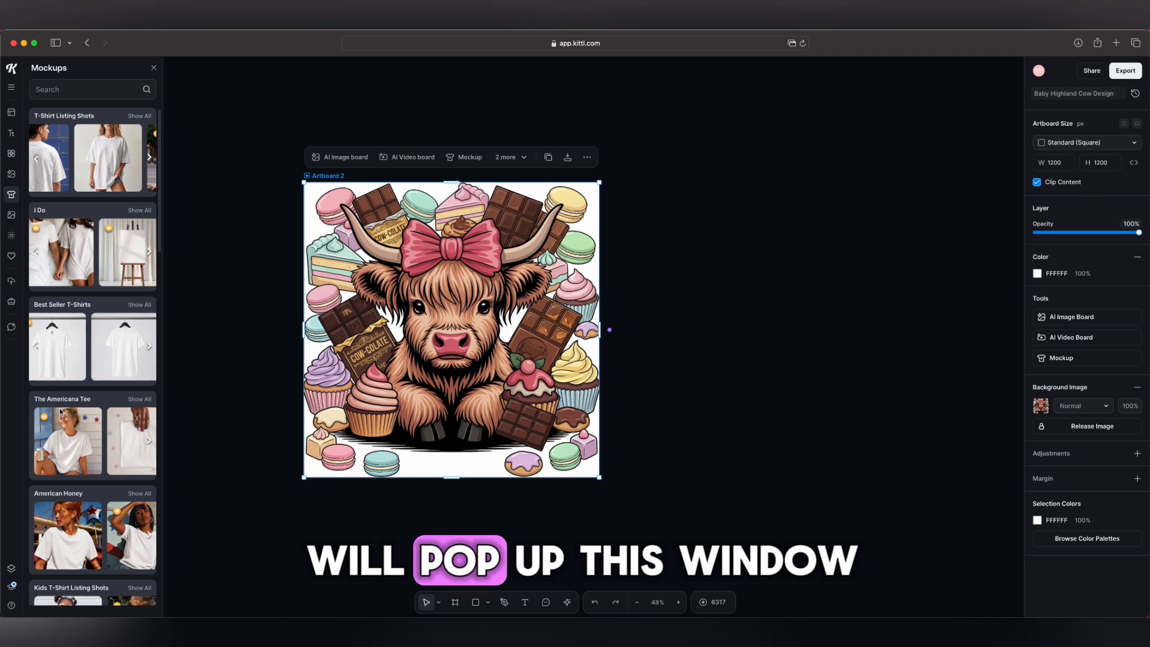
Browse the t-shirt mockups and add the American Honey model mockup for the cow artboard
{"action": "scroll", "coordinate": [59, 407], "scroll_direction": "down", "scroll_amount": 15}
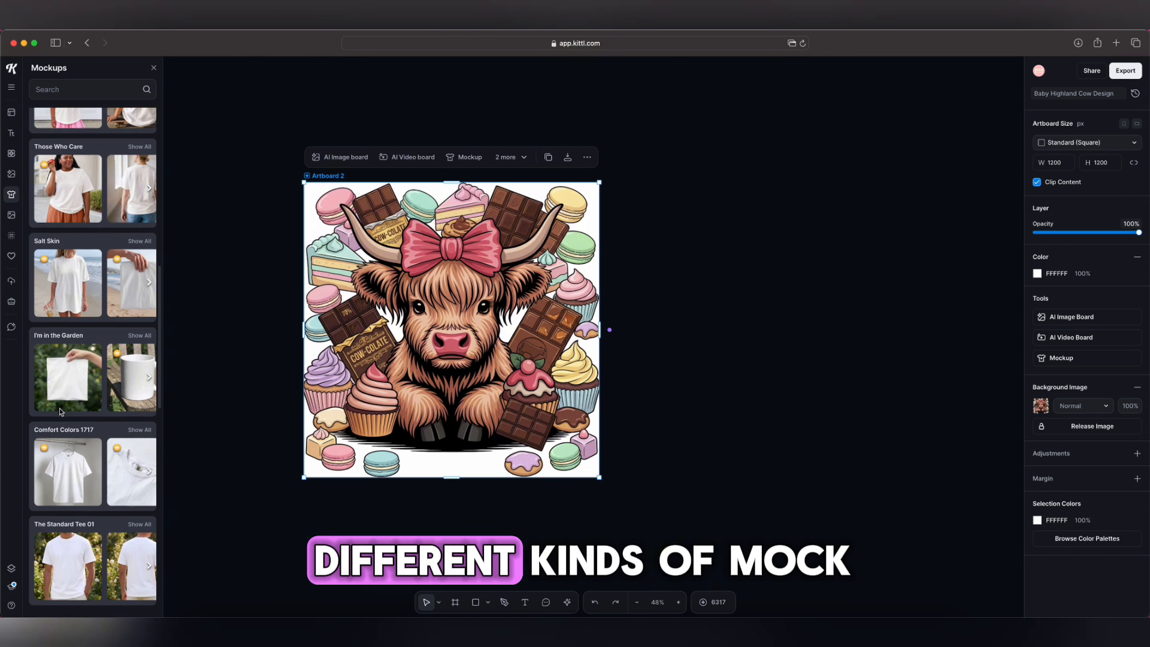
{"action": "scroll", "coordinate": [59, 407], "scroll_direction": "down", "scroll_amount": 5}
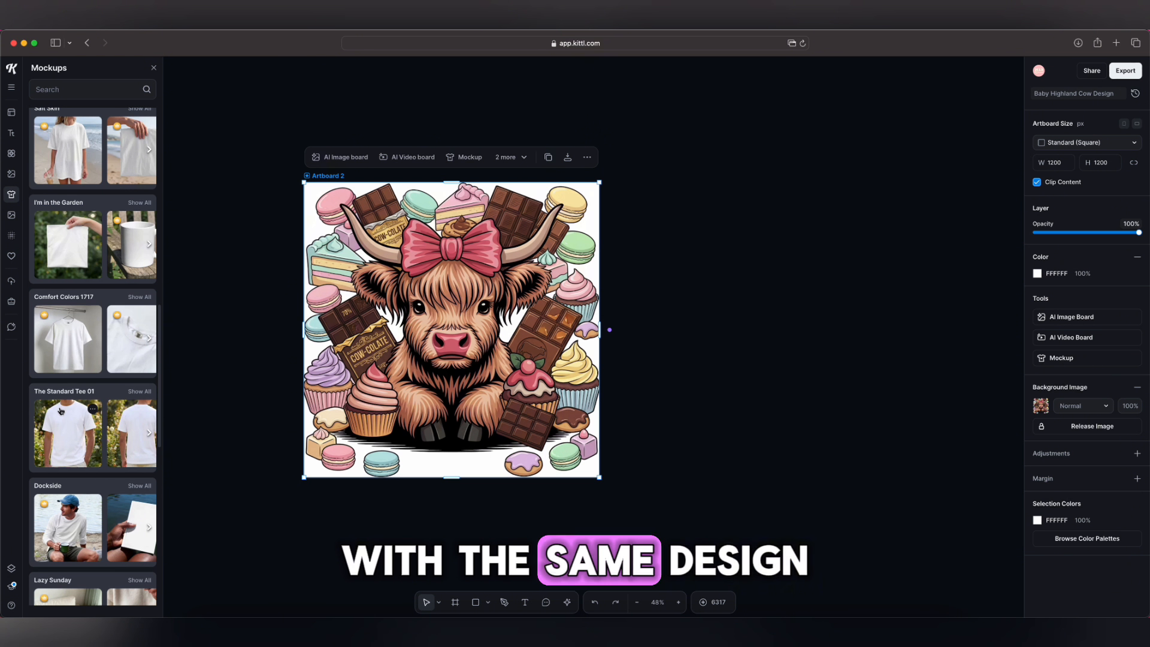
{"action": "scroll", "coordinate": [61, 412], "scroll_direction": "down", "scroll_amount": 6}
{"action": "scroll", "coordinate": [69, 396], "scroll_direction": "up", "scroll_amount": 5}
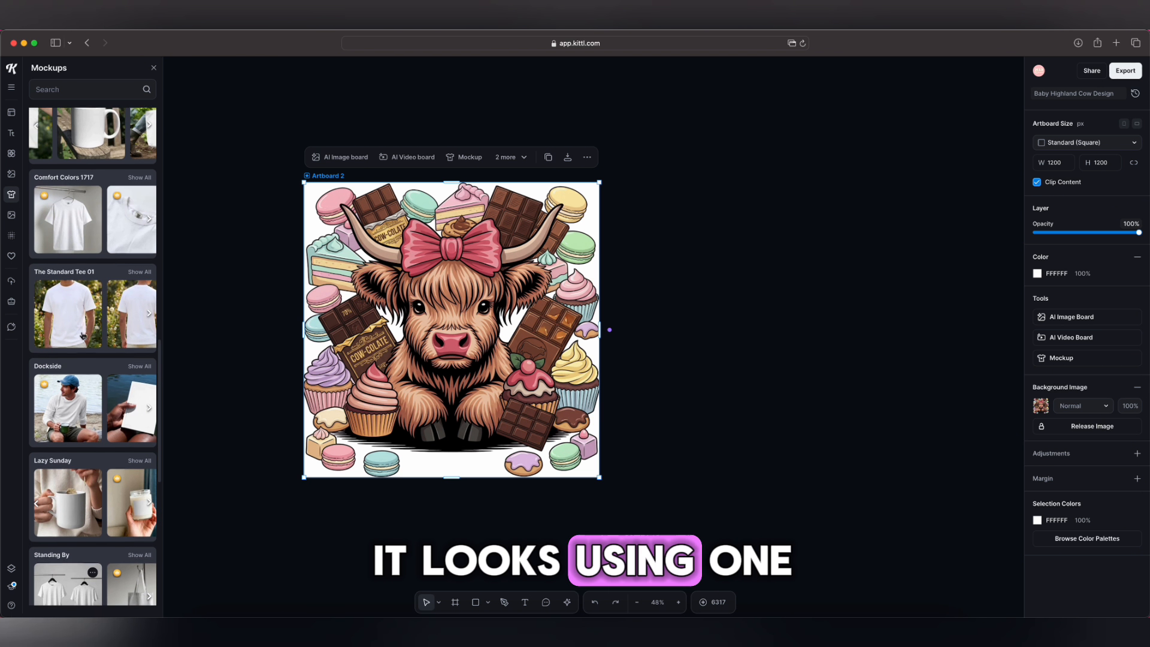
{"action": "scroll", "coordinate": [74, 351], "scroll_direction": "up", "scroll_amount": 10}
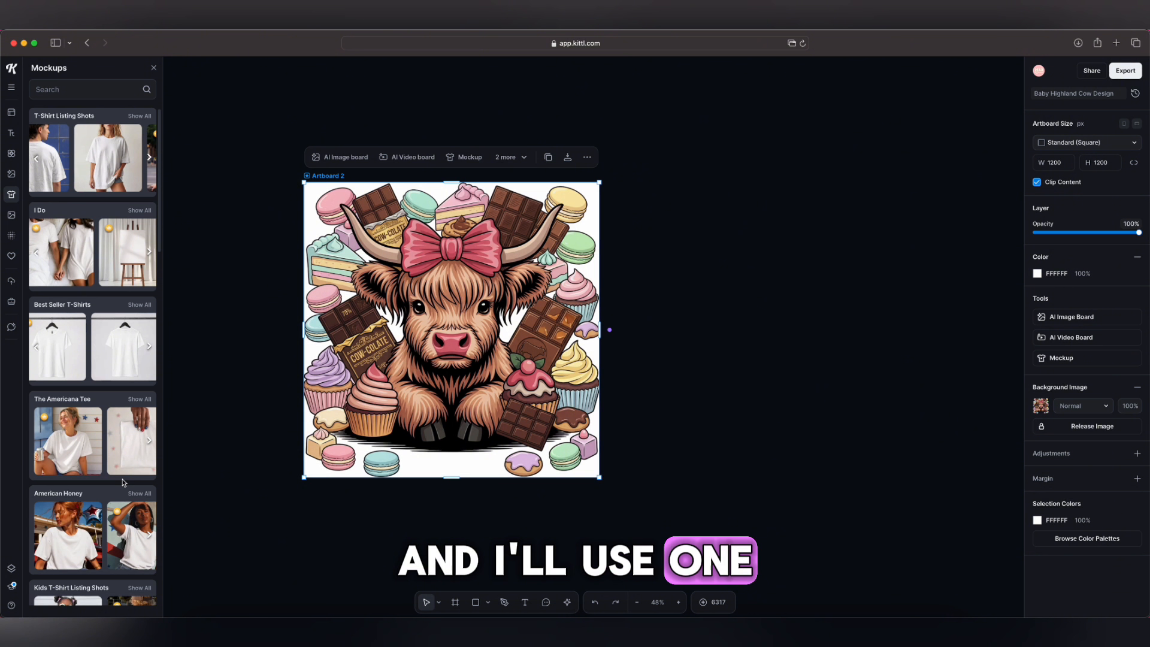
{"action": "scroll", "coordinate": [122, 482], "scroll_direction": "down", "scroll_amount": 2}
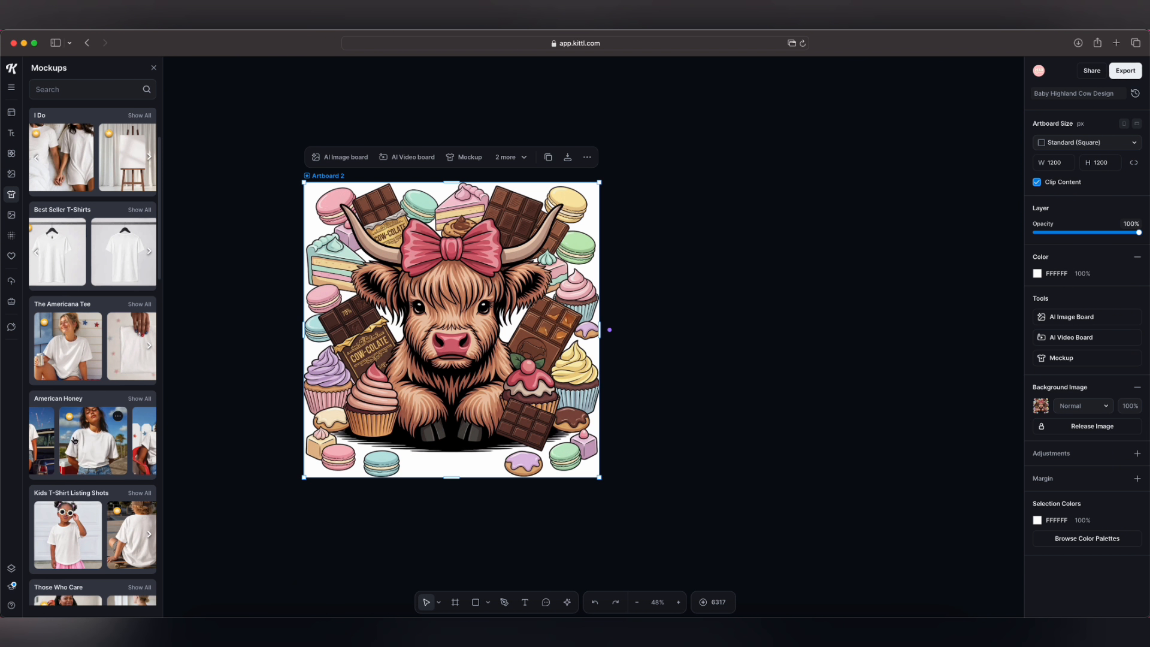
{"action": "left_click", "coordinate": [74, 440]}
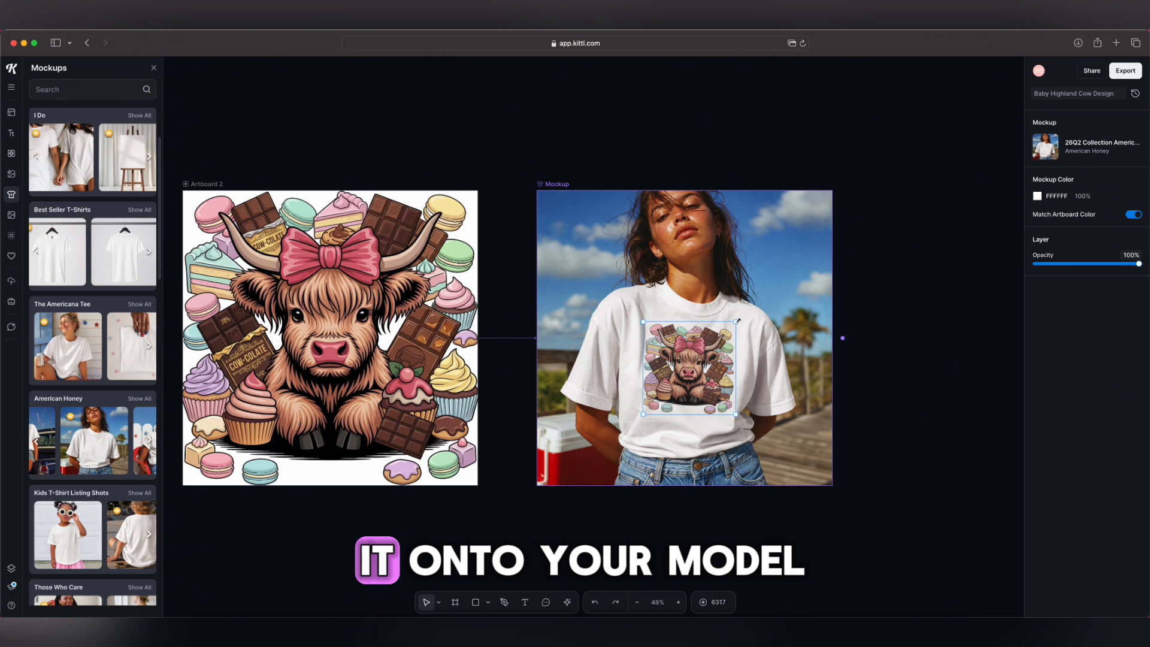
Enlarge the cow design on the mockup's t-shirt and center it on the chest
{"action": "mouse_move", "coordinate": [737, 322]}
{"action": "left_mouse_down"}
{"action": "mouse_move", "coordinate": [782, 290]}
{"action": "mouse_move", "coordinate": [747, 317]}
{"action": "left_mouse_up"}
{"action": "left_click_drag", "start_coordinate": [746, 317], "coordinate": [767, 295]}
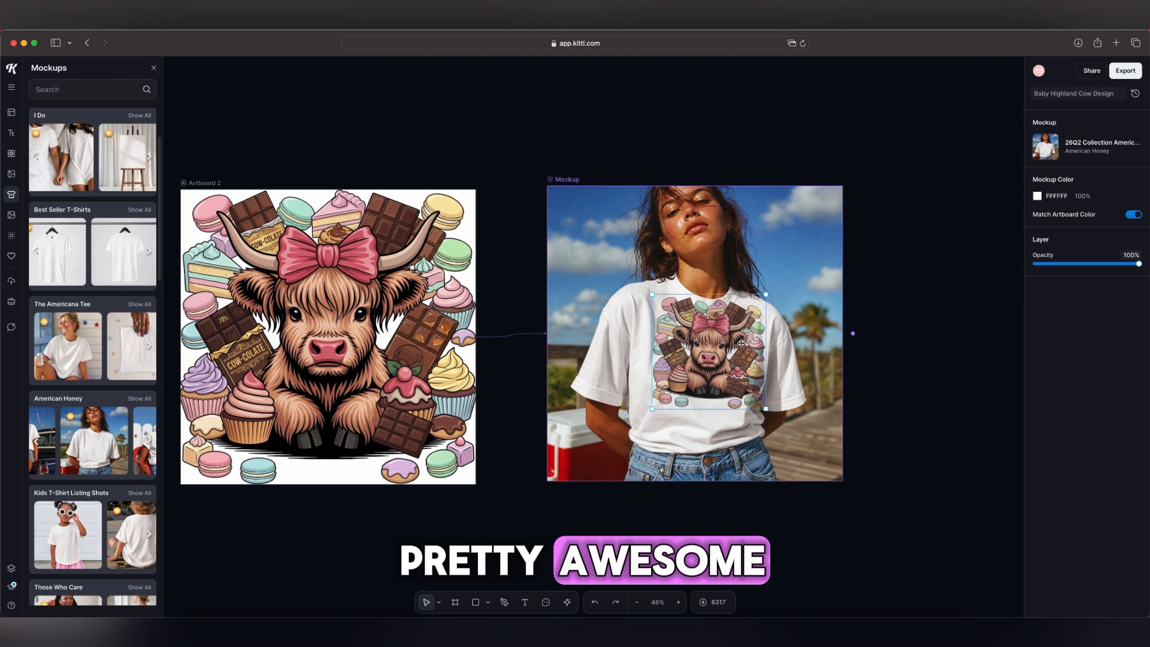
{"action": "left_click_drag", "start_coordinate": [747, 347], "coordinate": [728, 370]}
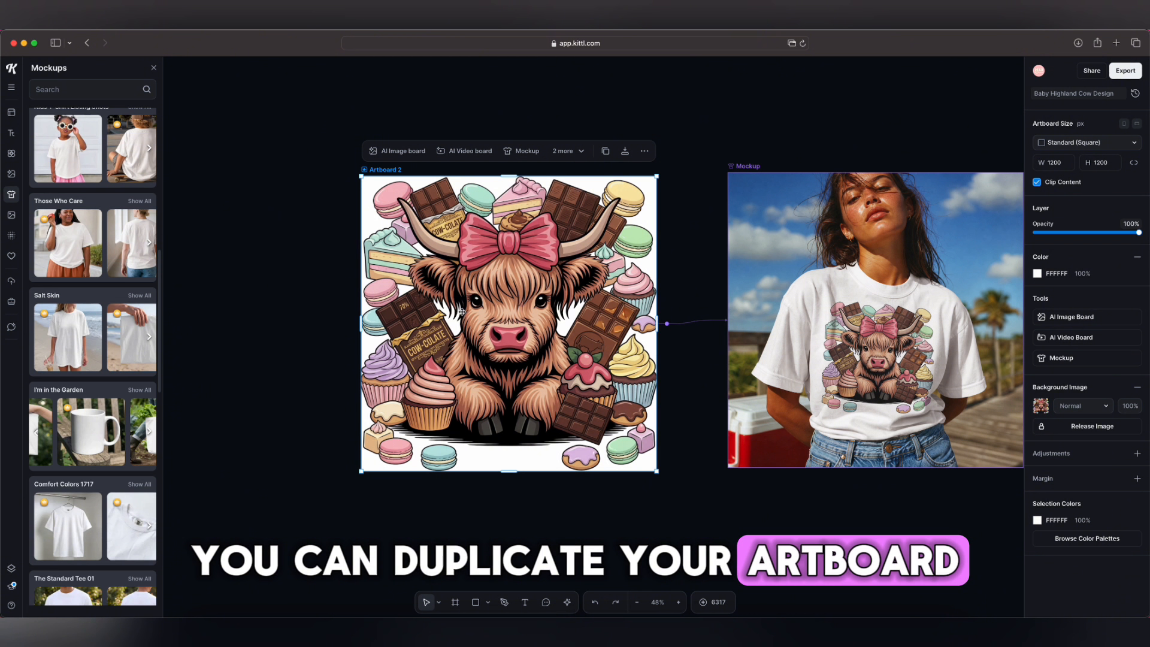
Duplicate the cow artboard
{"action": "right_click", "coordinate": [462, 311]}
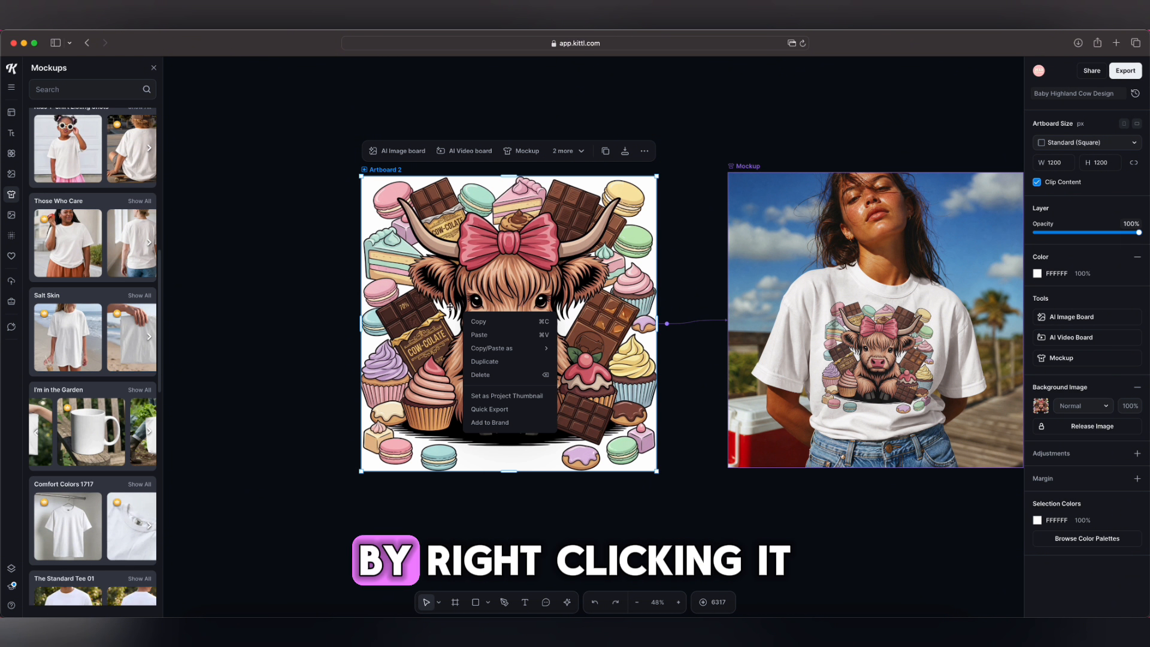
{"action": "left_click", "coordinate": [488, 361]}
{"action": "scroll", "coordinate": [577, 229], "scroll_direction": "right", "scroll_amount": 5}
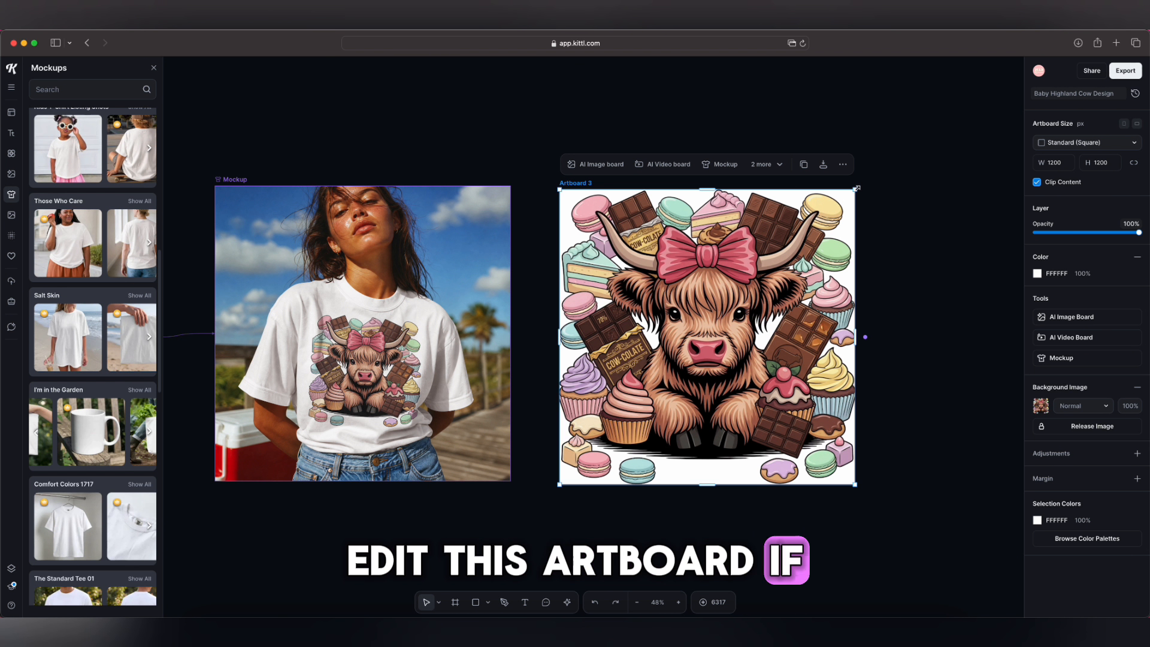
Release the background image on the duplicated artboard and scale the cow graphic down to about 749 × 735 px
{"action": "left_click_drag", "start_coordinate": [857, 188], "coordinate": [843, 207]}
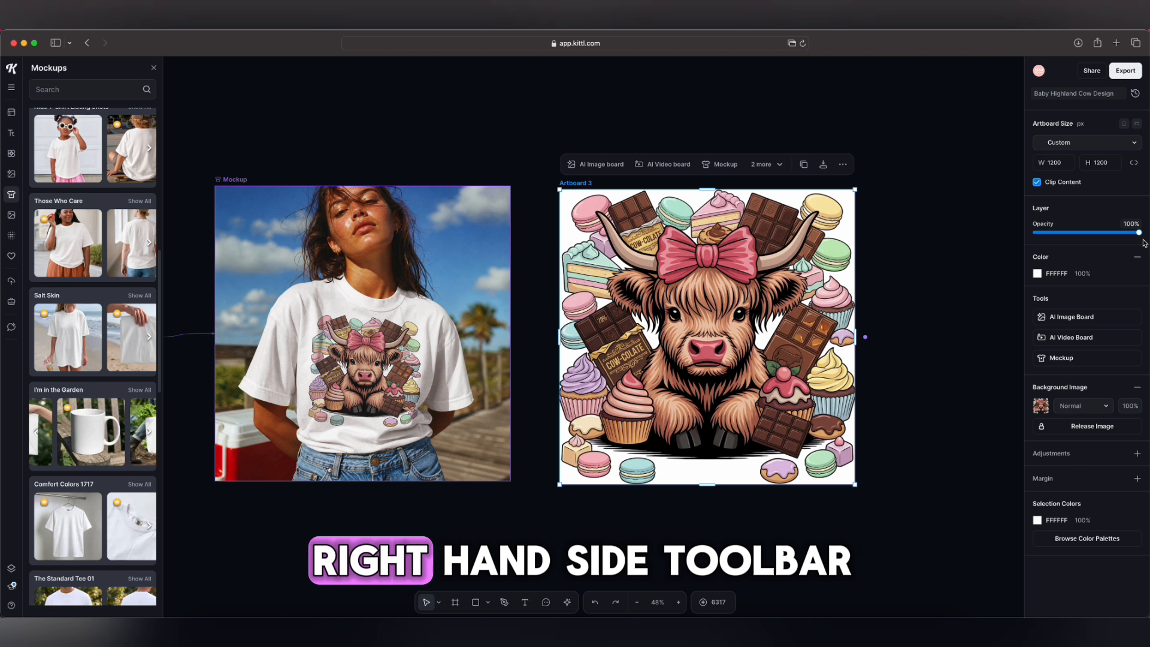
{"action": "left_click", "coordinate": [521, 370]}
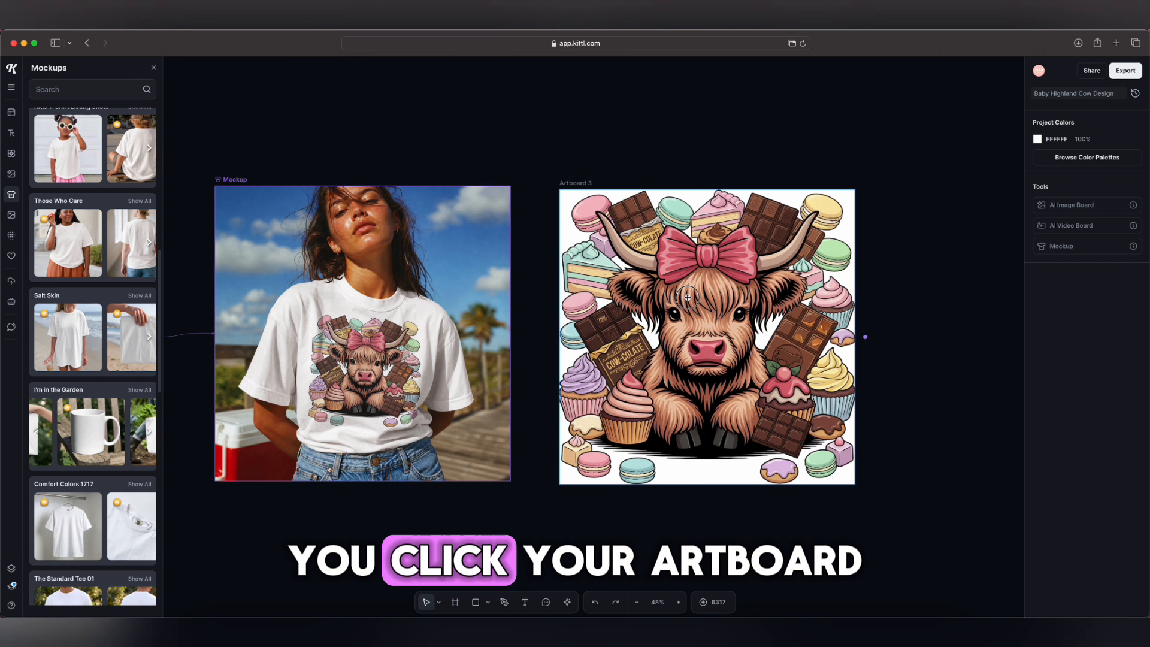
{"action": "left_click", "coordinate": [647, 356]}
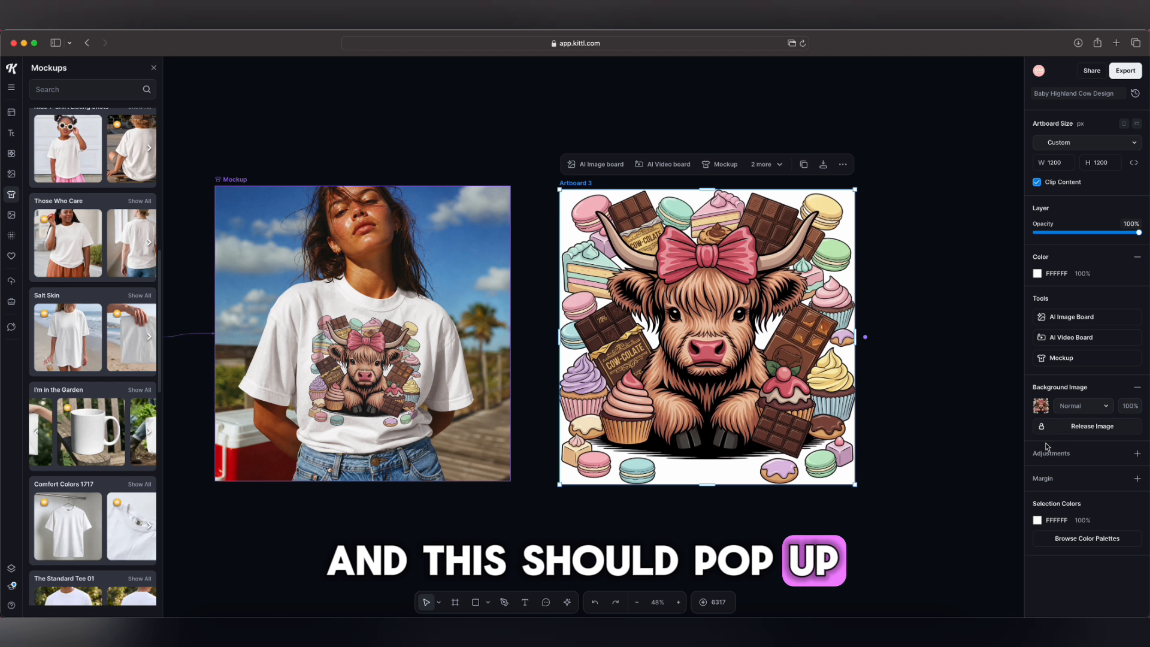
{"action": "left_click", "coordinate": [1092, 426]}
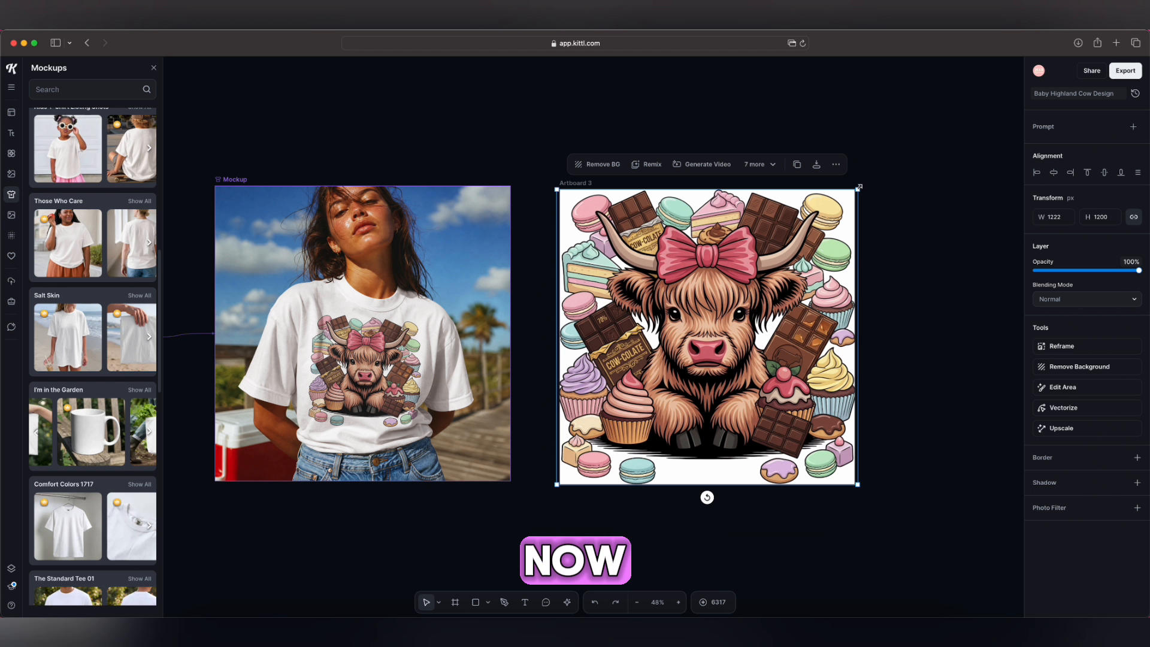
{"action": "left_click_drag", "start_coordinate": [859, 191], "coordinate": [799, 252]}
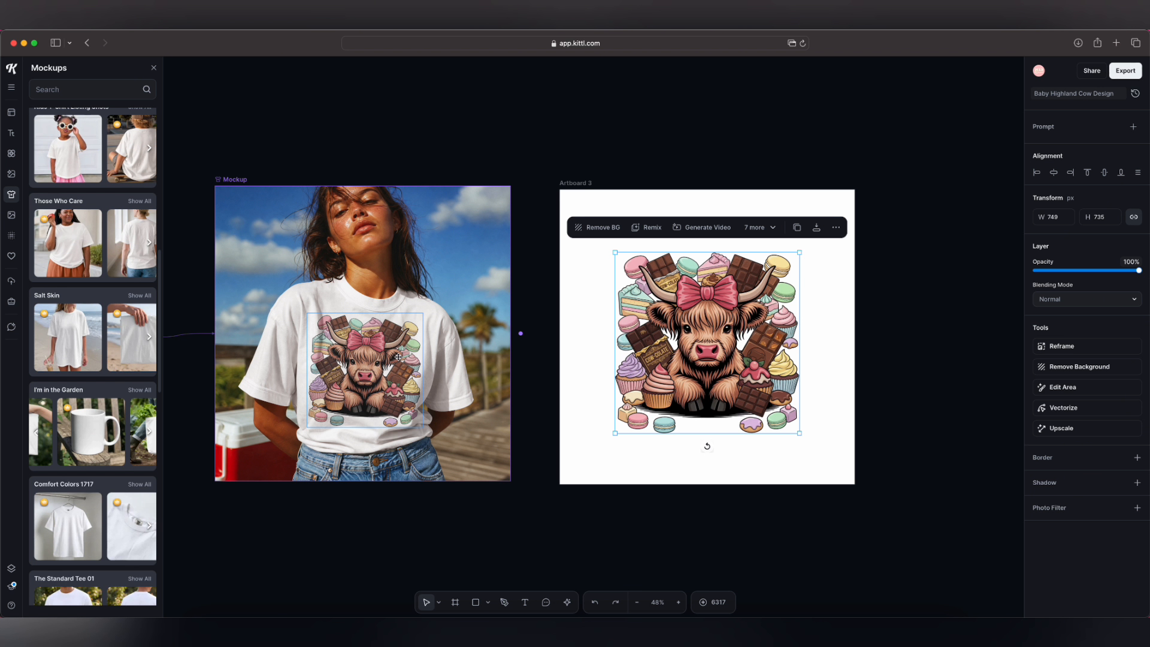
Browse the illustrative elements and add the pink cherry blossom flower from the Fine Florals collection
{"action": "left_click", "coordinate": [12, 133]}
{"action": "left_click", "coordinate": [11, 153]}
{"action": "left_click", "coordinate": [109, 123]}
{"action": "scroll", "coordinate": [99, 359], "scroll_direction": "down", "scroll_amount": 10}
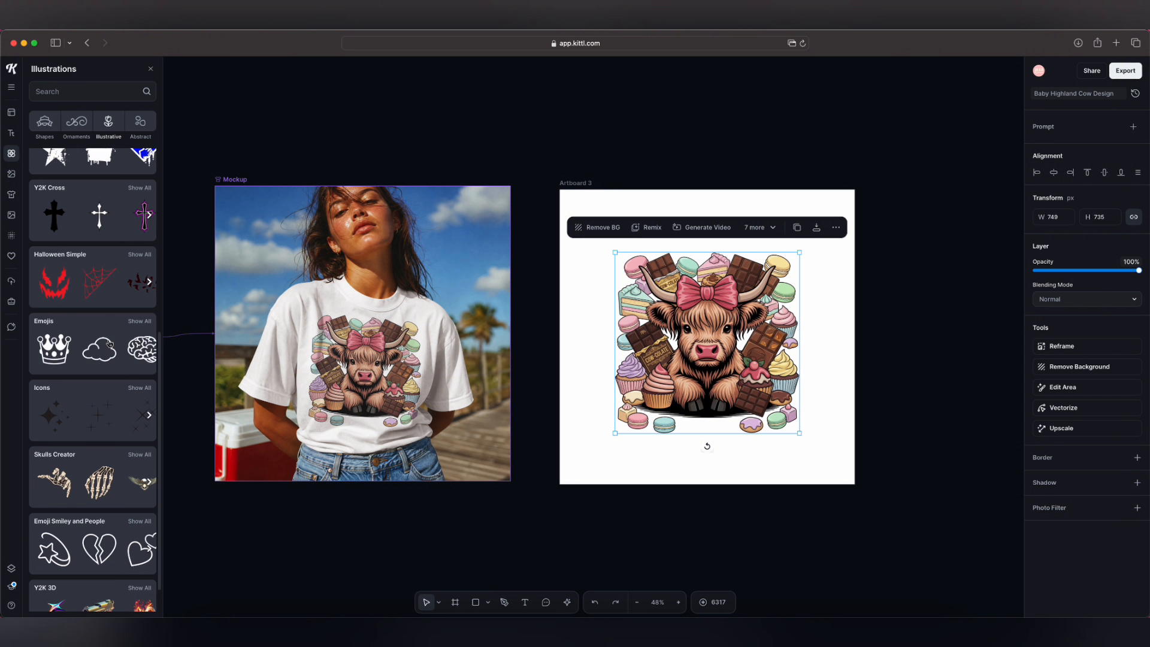
{"action": "left_click", "coordinate": [100, 412]}
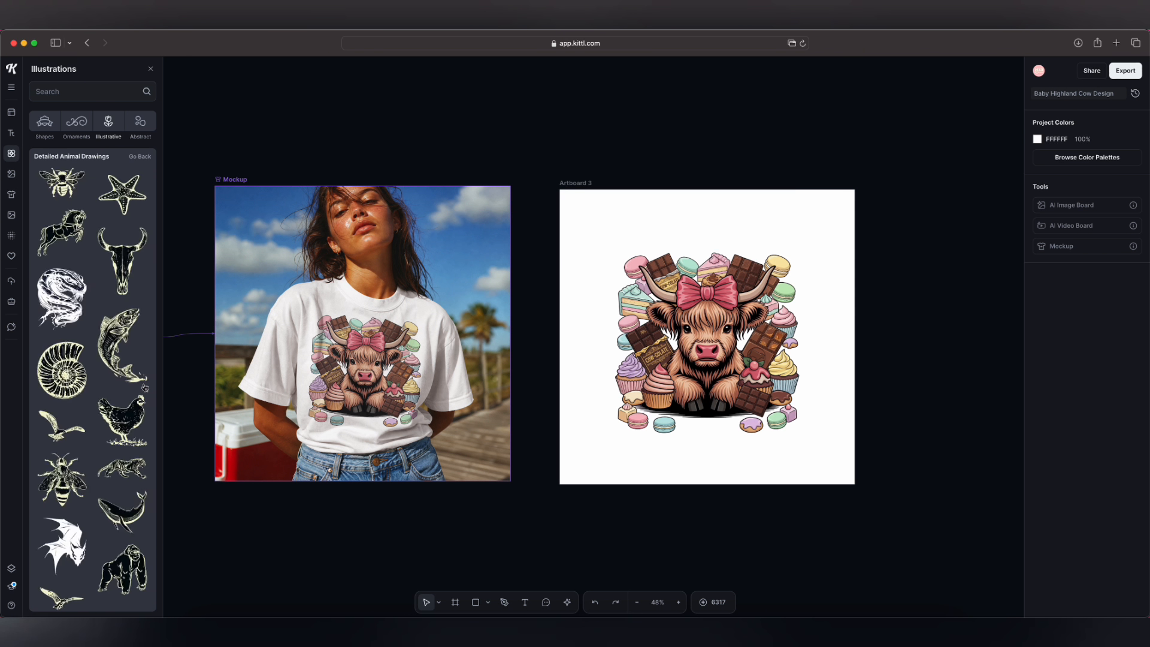
{"action": "left_click", "coordinate": [140, 156]}
{"action": "scroll", "coordinate": [93, 360], "scroll_direction": "down", "scroll_amount": 5}
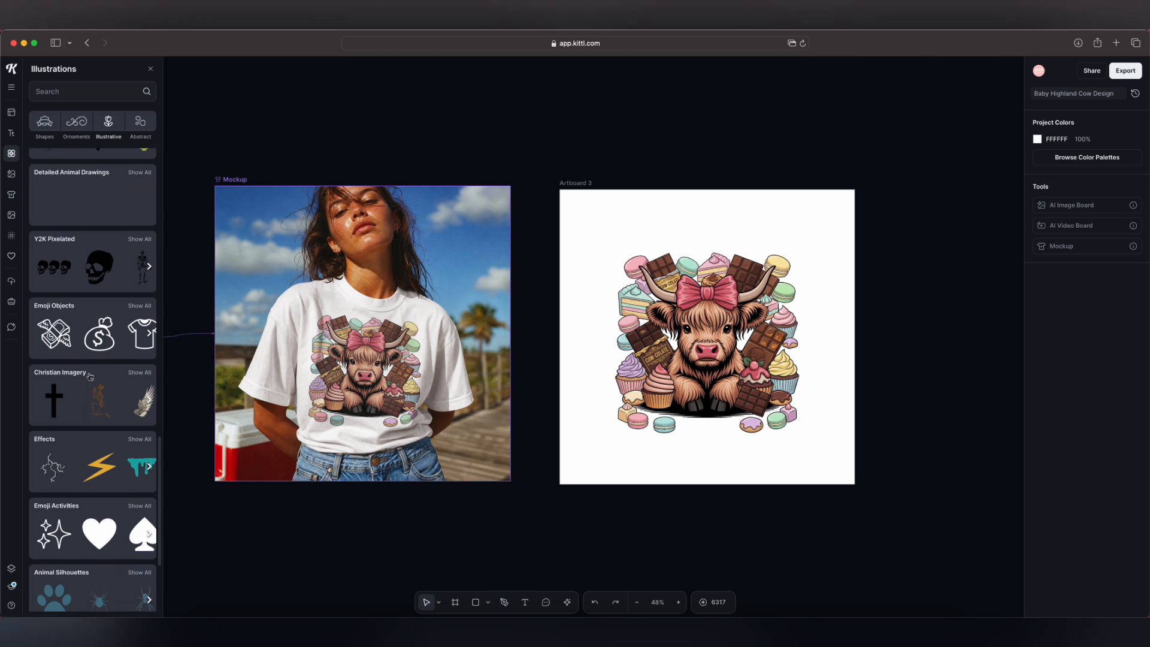
{"action": "left_click", "coordinate": [137, 445]}
{"action": "scroll", "coordinate": [128, 443], "scroll_direction": "down", "scroll_amount": 8}
{"action": "scroll", "coordinate": [120, 296], "scroll_direction": "down", "scroll_amount": 10}
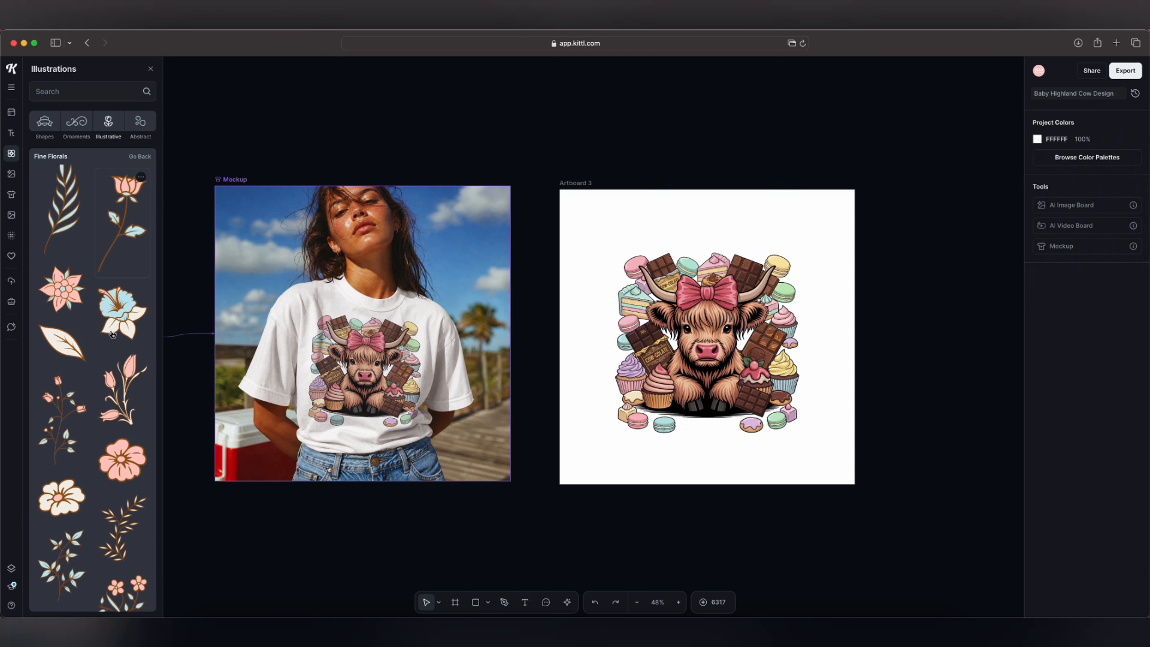
{"action": "left_click", "coordinate": [122, 475]}
Scale the cherry blossom to about 471 × 444 px and place it behind the cow graphic's upper-right corner
{"action": "left_click_drag", "start_coordinate": [643, 291], "coordinate": [725, 239]}
{"action": "right_click", "coordinate": [650, 280]}
{"action": "left_click", "coordinate": [687, 419]}
{"action": "left_click_drag", "start_coordinate": [769, 199], "coordinate": [698, 266]}
{"action": "left_click_drag", "start_coordinate": [649, 292], "coordinate": [793, 239]}
{"action": "left_click", "coordinate": [884, 242]}
{"action": "left_click", "coordinate": [791, 232]}
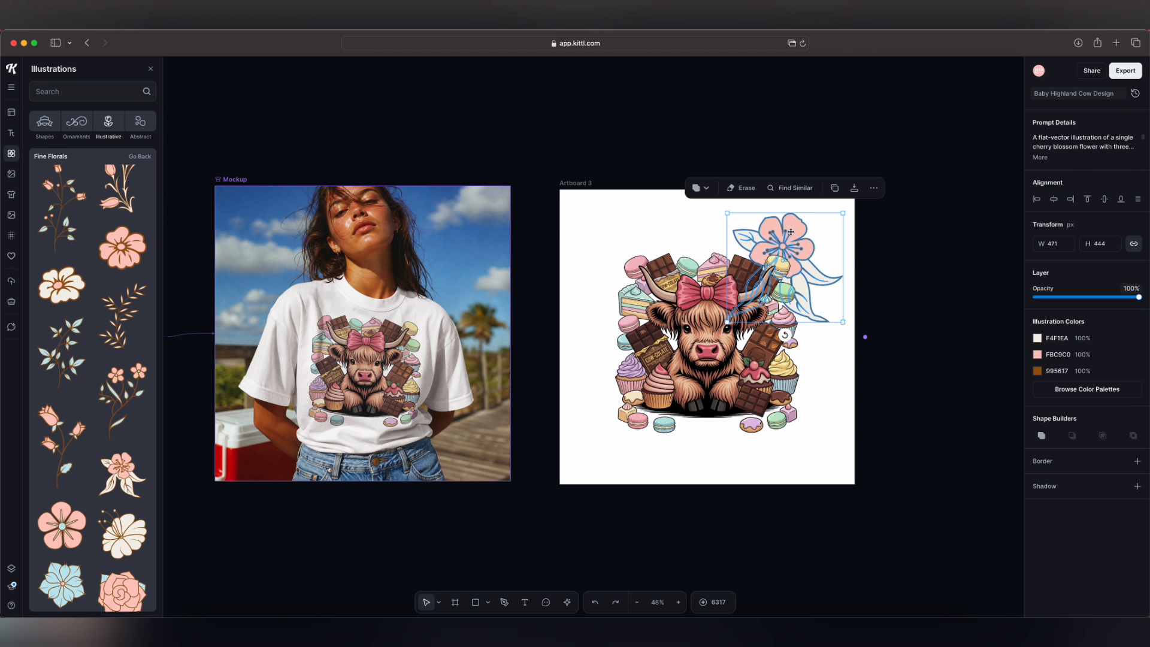
Recolor the cherry blossom's brown outline to 885748 by sampling the cow artwork
{"action": "left_click", "coordinate": [1038, 371]}
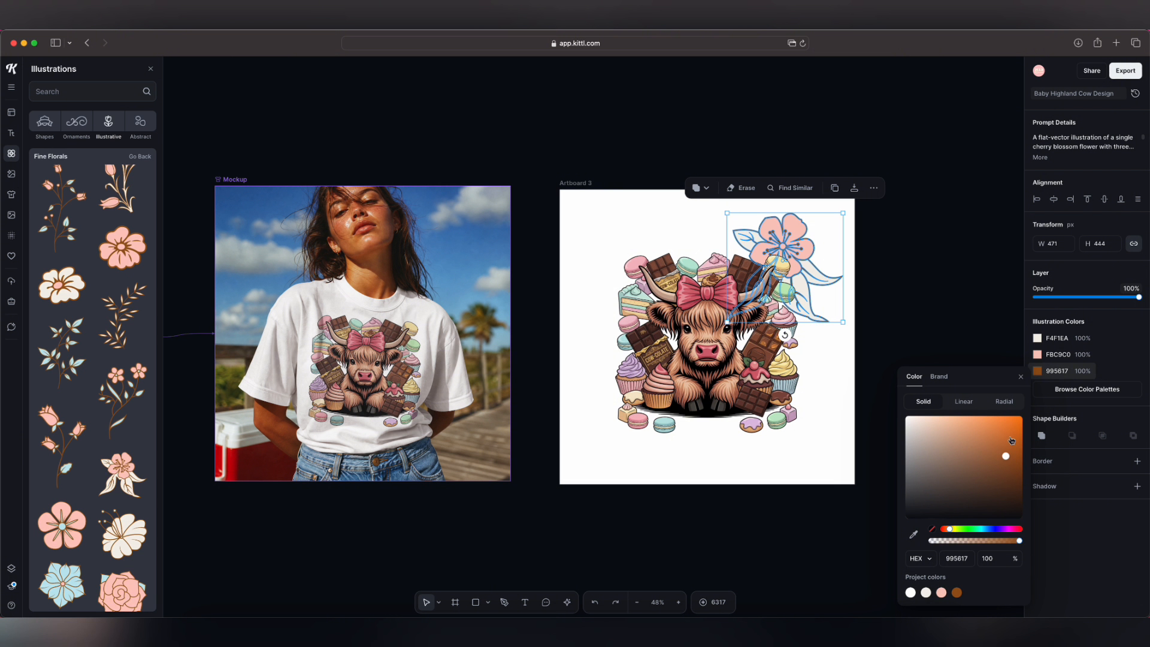
{"action": "left_click", "coordinate": [744, 271]}
{"action": "left_click", "coordinate": [914, 534]}
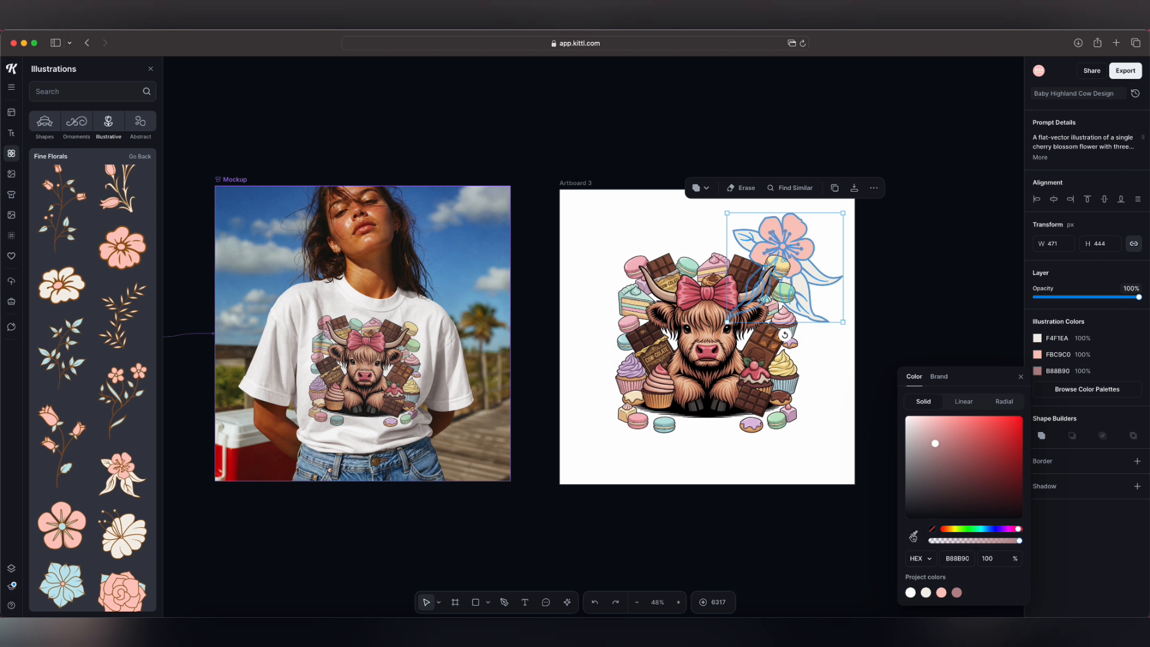
{"action": "left_click", "coordinate": [743, 276]}
Recolor the cherry blossom's petals to E698A1 by sampling the cow's pink bow
{"action": "left_click", "coordinate": [1037, 354]}
{"action": "left_click", "coordinate": [913, 518]}
{"action": "left_click", "coordinate": [693, 289]}
{"action": "left_click", "coordinate": [899, 263]}
{"action": "left_click", "coordinate": [791, 233]}
{"action": "left_click", "coordinate": [1041, 355]}
{"action": "left_click", "coordinate": [913, 518]}
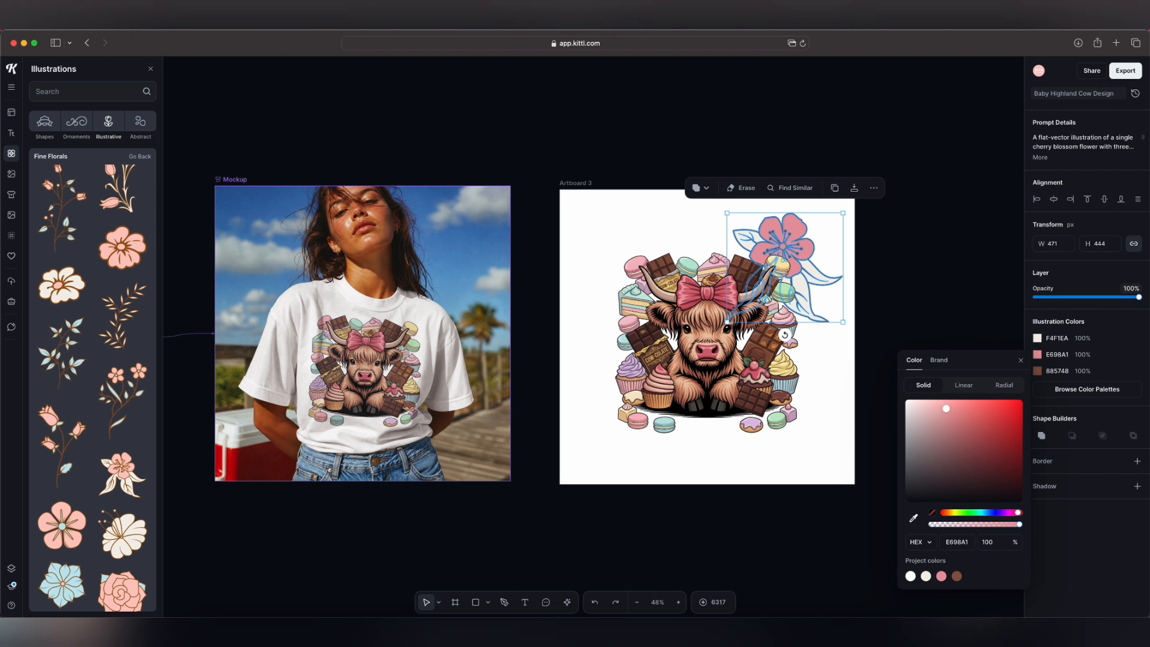
Recolor the cherry blossom's cream leaves to light green 9EFFA3
{"action": "left_click", "coordinate": [1038, 339]}
{"action": "left_click", "coordinate": [913, 502]}
{"action": "left_click", "coordinate": [821, 362]}
{"action": "left_click", "coordinate": [1037, 339]}
{"action": "left_click", "coordinate": [974, 384]}
{"action": "left_click_drag", "start_coordinate": [943, 496], "coordinate": [970, 496]}
{"action": "left_click_drag", "start_coordinate": [974, 384], "coordinate": [952, 362]}
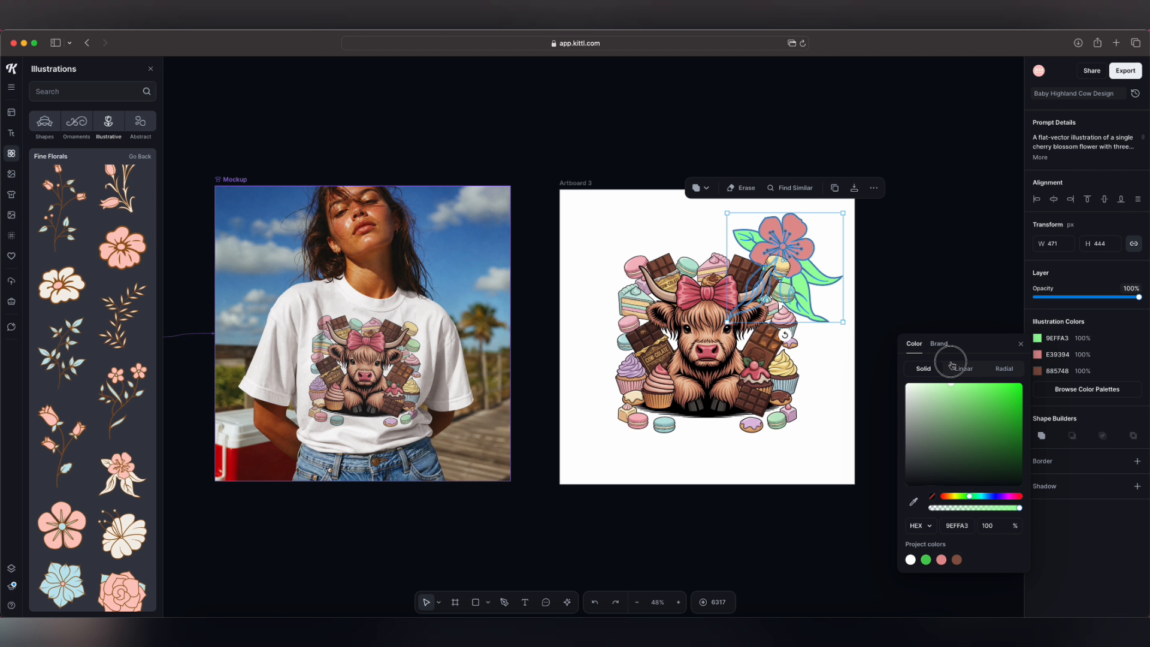
Set the cherry blossom's leaves to pale mint D1FFEF and its petals to light pink FFC0D7
{"action": "left_click", "coordinate": [885, 292]}
{"action": "left_click", "coordinate": [792, 235]}
{"action": "left_click", "coordinate": [1037, 338]}
{"action": "left_click", "coordinate": [1037, 354]}
{"action": "left_click_drag", "start_coordinate": [946, 411], "coordinate": [946, 397]}
{"action": "left_click_drag", "start_coordinate": [1019, 512], "coordinate": [1016, 510]}
{"action": "left_click", "coordinate": [899, 275]}
{"action": "left_click", "coordinate": [792, 233]}
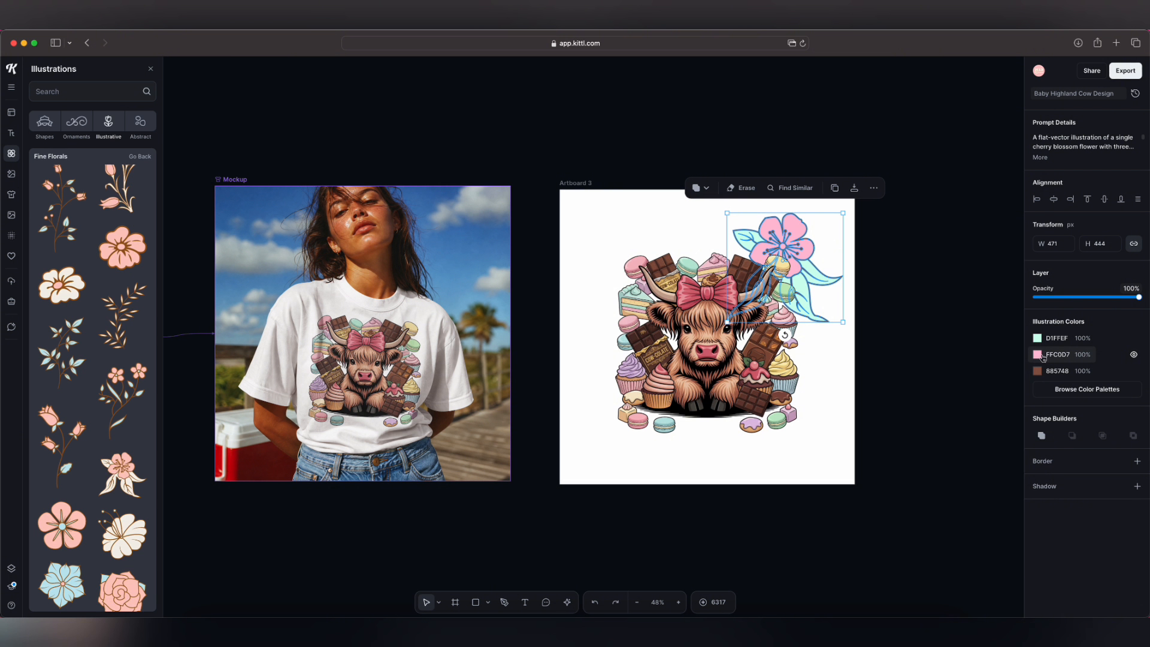
Set the cherry blossom's petals to FF9AC4 and its outline to dark brown 5D1A06
{"action": "left_click", "coordinate": [1041, 355]}
{"action": "left_click_drag", "start_coordinate": [975, 393], "coordinate": [1010, 463]}
{"action": "left_click", "coordinate": [1017, 513]}
{"action": "left_click", "coordinate": [1008, 316]}
{"action": "left_click", "coordinate": [791, 234]}
{"action": "left_click", "coordinate": [1038, 354]}
{"action": "left_click", "coordinate": [1038, 371]}
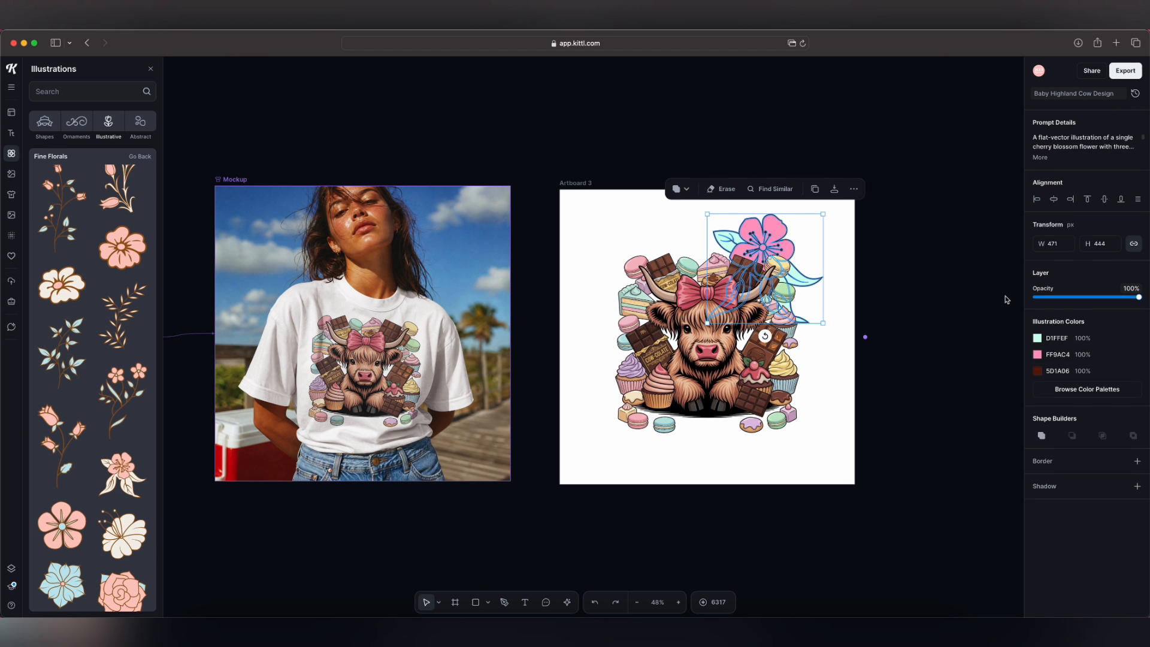
Lighten the cherry blossom's petals to FFAED0 and rotate it slightly at the cow graphic's upper-right corner
{"action": "left_click", "coordinate": [1038, 354]}
{"action": "left_click", "coordinate": [941, 380]}
{"action": "left_click_drag", "start_coordinate": [792, 234], "coordinate": [800, 244]}
{"action": "mouse_move", "coordinate": [792, 345]}
{"action": "left_mouse_down"}
{"action": "mouse_move", "coordinate": [769, 343]}
{"action": "mouse_move", "coordinate": [787, 348]}
{"action": "left_mouse_up"}
Copy the recolored cherry blossom and place the copy behind the cow graphic's lower-left side
{"action": "left_click_drag", "start_coordinate": [803, 249], "coordinate": [644, 385]}
{"action": "right_click", "coordinate": [799, 248]}
{"action": "left_click", "coordinate": [834, 301]}
{"action": "left_click", "coordinate": [595, 601]}
{"action": "left_click", "coordinate": [898, 276]}
{"action": "left_click", "coordinate": [795, 248]}
{"action": "key", "text": "super+c"}
{"action": "key", "text": "super+v"}
{"action": "left_click_drag", "start_coordinate": [631, 485], "coordinate": [562, 414]}
Add the pink flower with blue leaves and long stamens from Fine Florals and move it over the cow's lower half
{"action": "scroll", "coordinate": [71, 372], "scroll_direction": "down", "scroll_amount": 5}
{"action": "left_click", "coordinate": [63, 318]}
{"action": "right_click", "coordinate": [790, 254]}
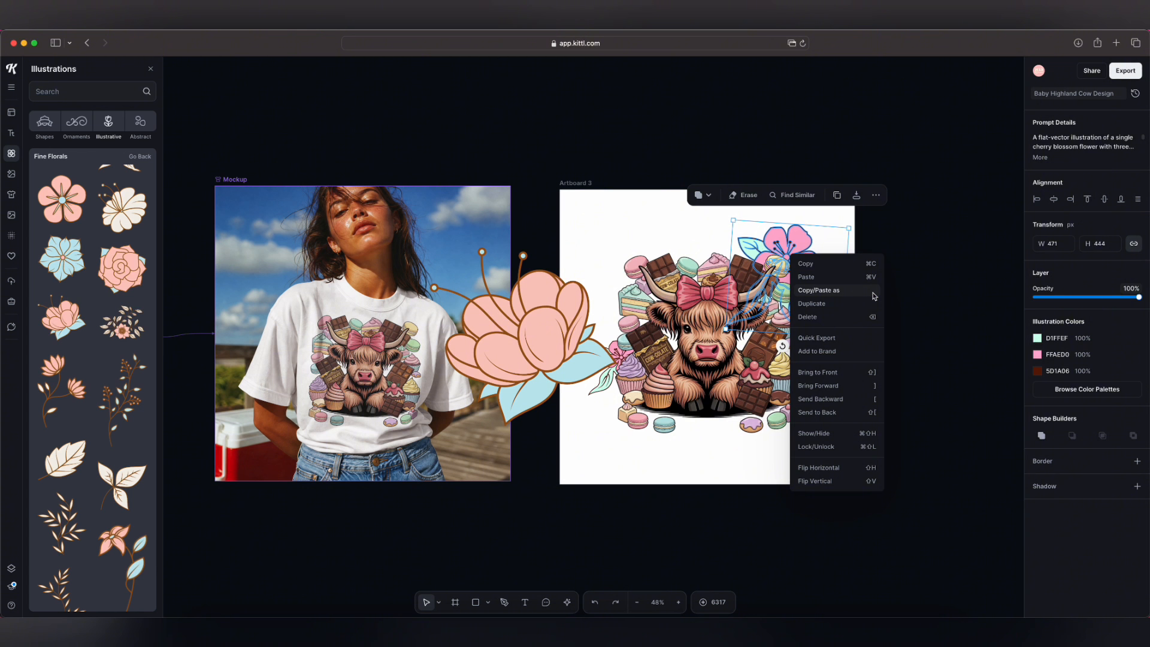
{"action": "left_click_drag", "start_coordinate": [535, 369], "coordinate": [682, 425]}
{"action": "left_click", "coordinate": [895, 323]}
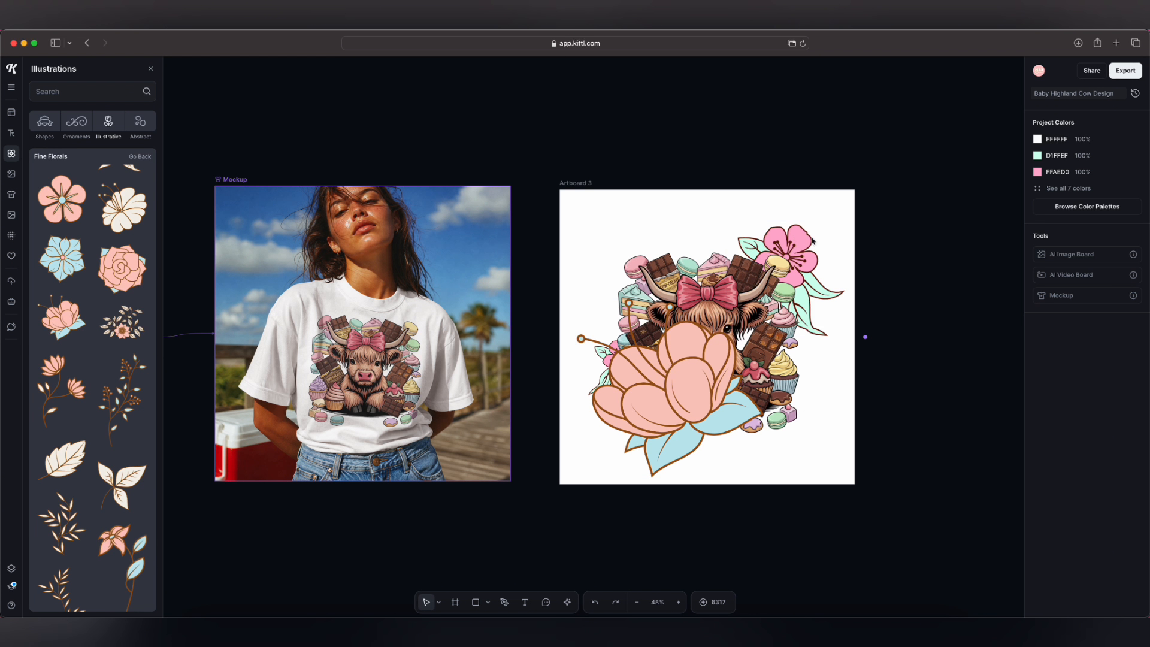
Try to copy the cherry blossom's style and paste it onto the large pink flower
{"action": "right_click", "coordinate": [790, 245]}
{"action": "mouse_move", "coordinate": [796, 276]}
{"action": "left_click", "coordinate": [906, 304]}
{"action": "right_click", "coordinate": [699, 327]}
{"action": "mouse_move", "coordinate": [723, 363]}
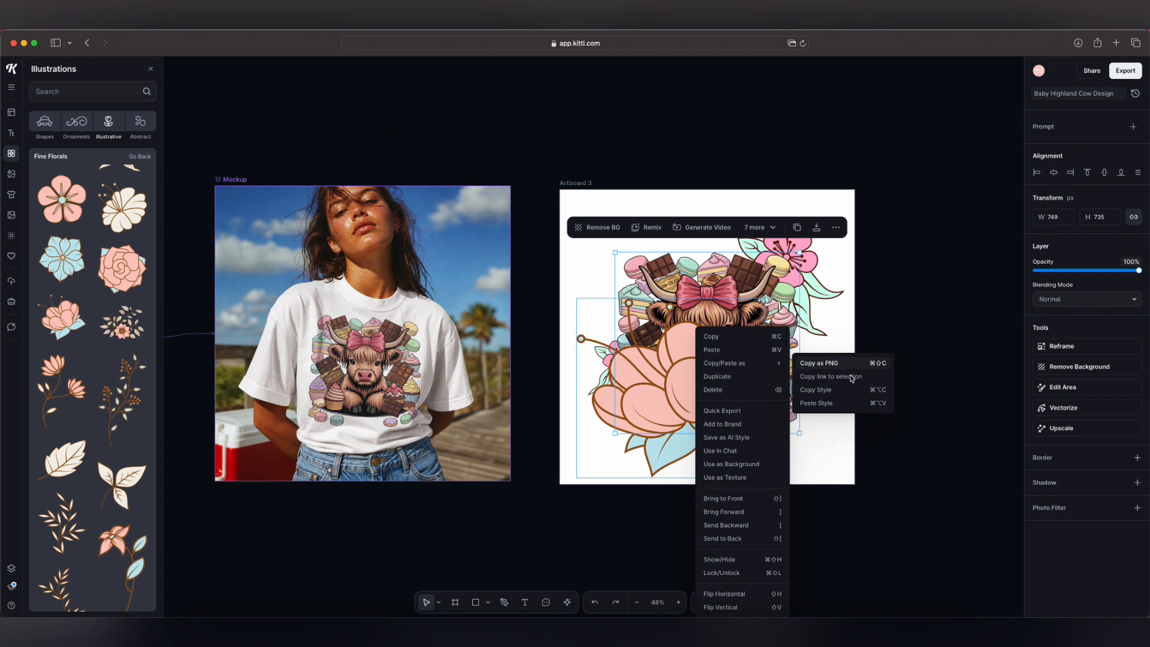
{"action": "left_click", "coordinate": [825, 402]}
{"action": "left_click", "coordinate": [875, 393]}
Recolor the long-stamen flower with CDF9EA leaves and E8C7DD petals and move it to the cow graphic's upper-left corner
{"action": "left_click", "coordinate": [689, 389]}
{"action": "left_click", "coordinate": [1038, 311]}
{"action": "left_click", "coordinate": [913, 474]}
{"action": "left_click", "coordinate": [641, 252]}
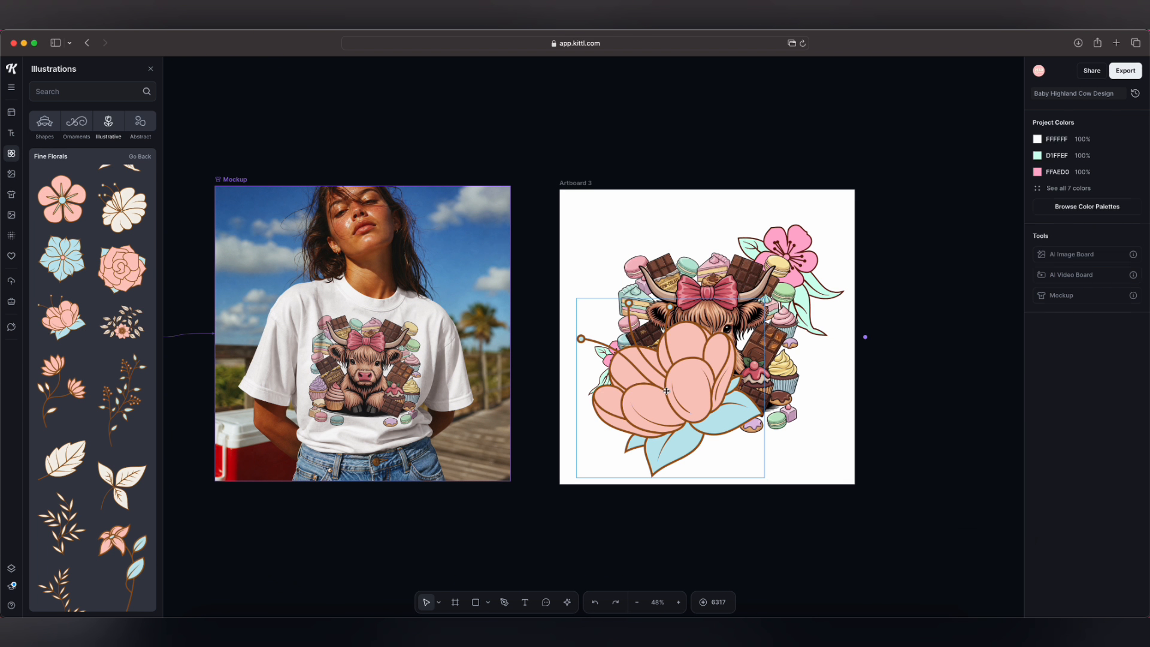
{"action": "left_click", "coordinate": [926, 533]}
{"action": "left_click", "coordinate": [1037, 328]}
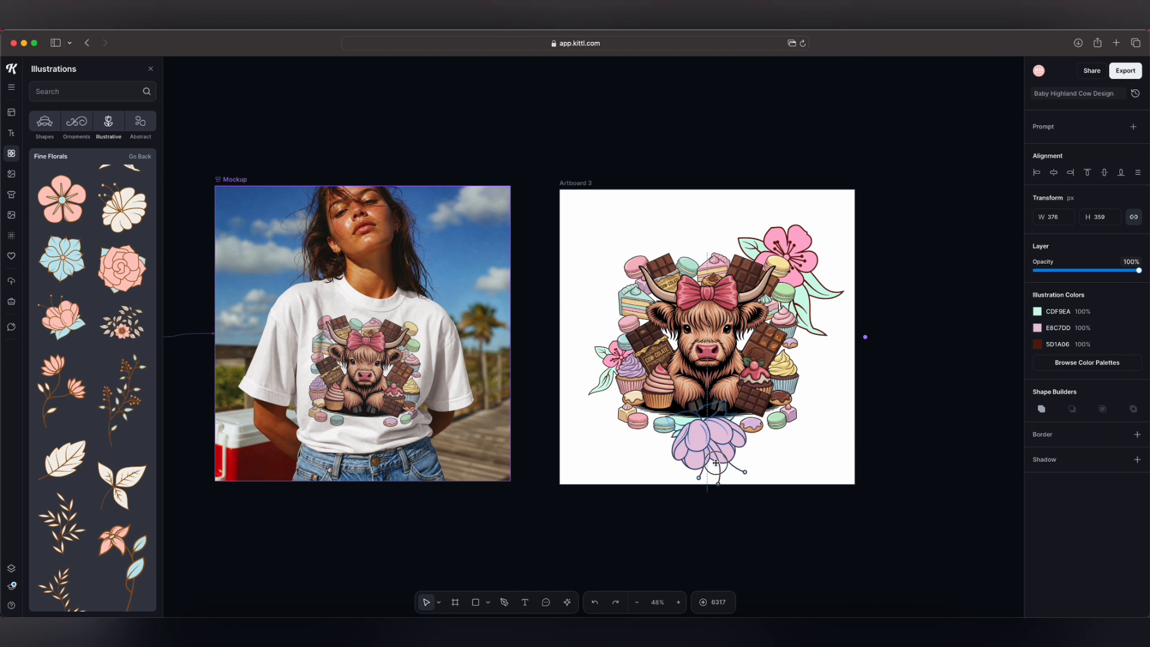
{"action": "left_click_drag", "start_coordinate": [699, 454], "coordinate": [665, 282]}
Place a CDF9EA monstera leaf with a 61382F outline above the cow graphic and a copy of it behind the bottom edge
{"action": "scroll", "coordinate": [93, 384], "scroll_direction": "down", "scroll_amount": 5}
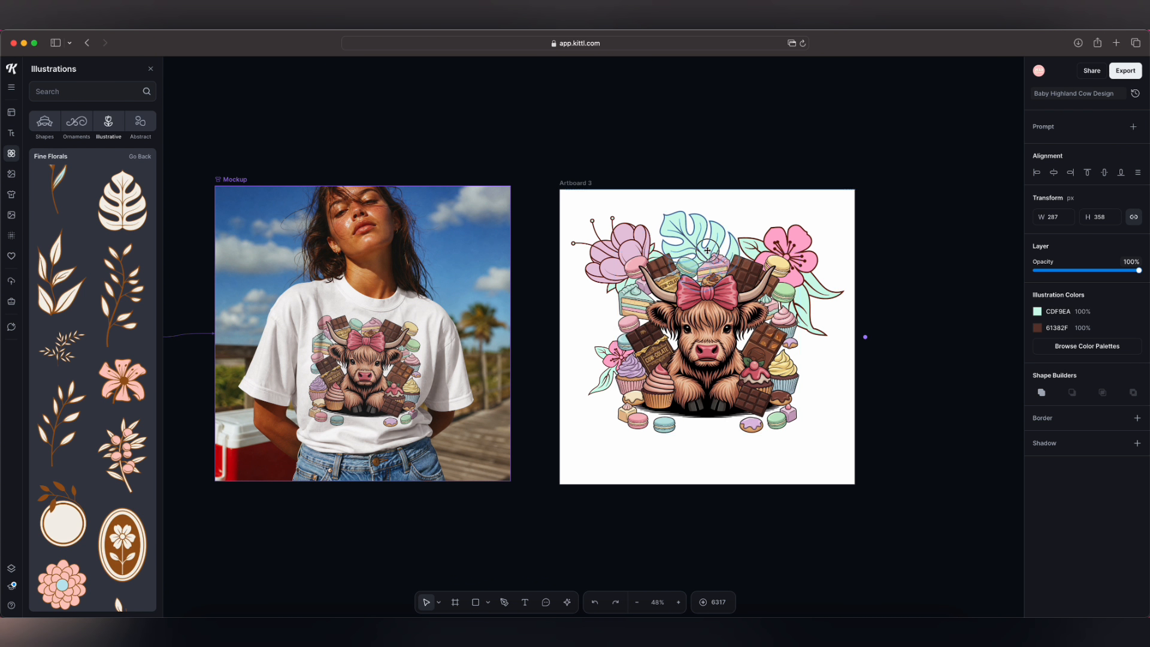
{"action": "key", "text": "super+v"}
{"action": "left_click_drag", "start_coordinate": [767, 497], "coordinate": [672, 431]}
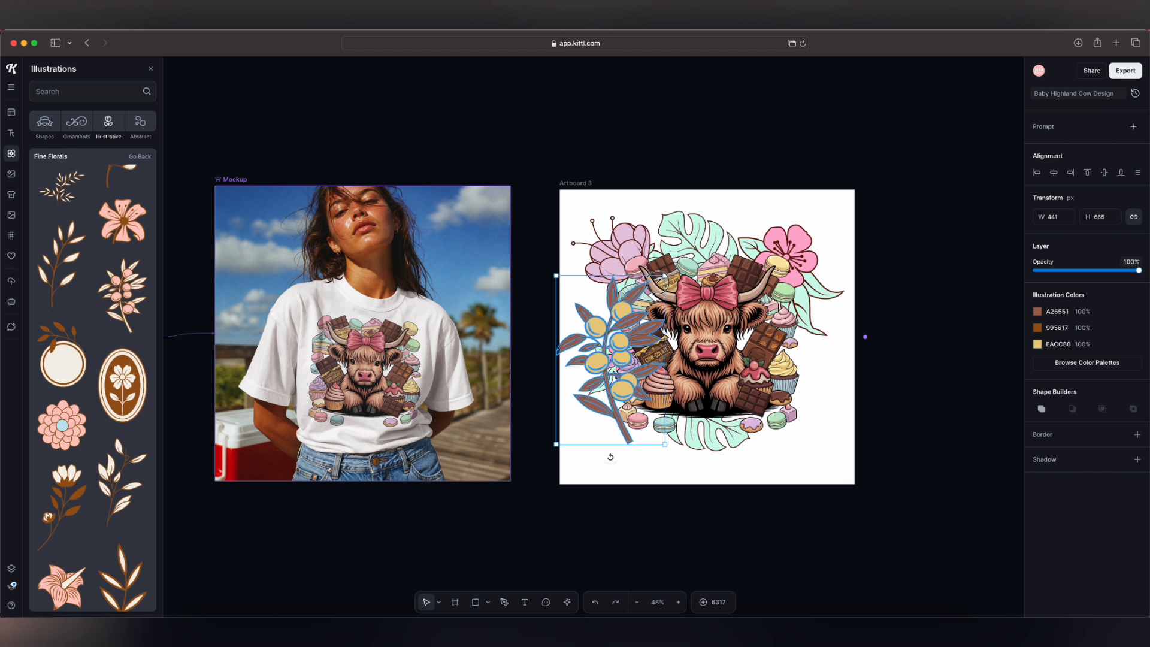
Send the berry branch with E6BAAC berries behind the cow graphic's left side and a copy of it behind the right side
{"action": "right_click", "coordinate": [632, 323]}
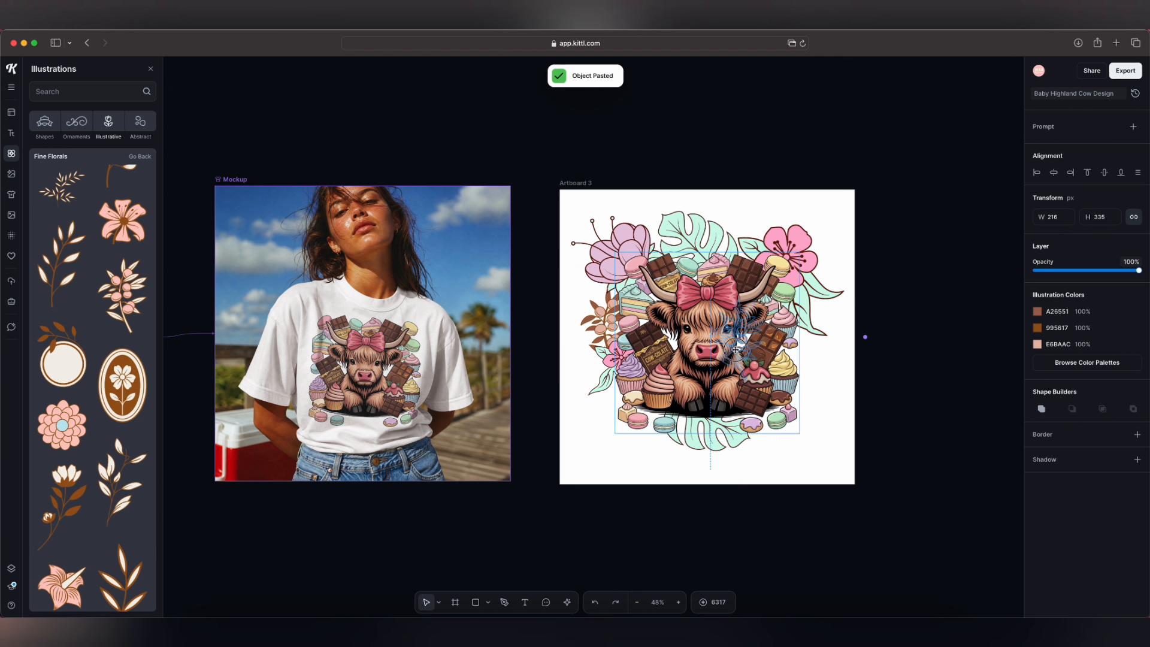
{"action": "right_click", "coordinate": [818, 358]}
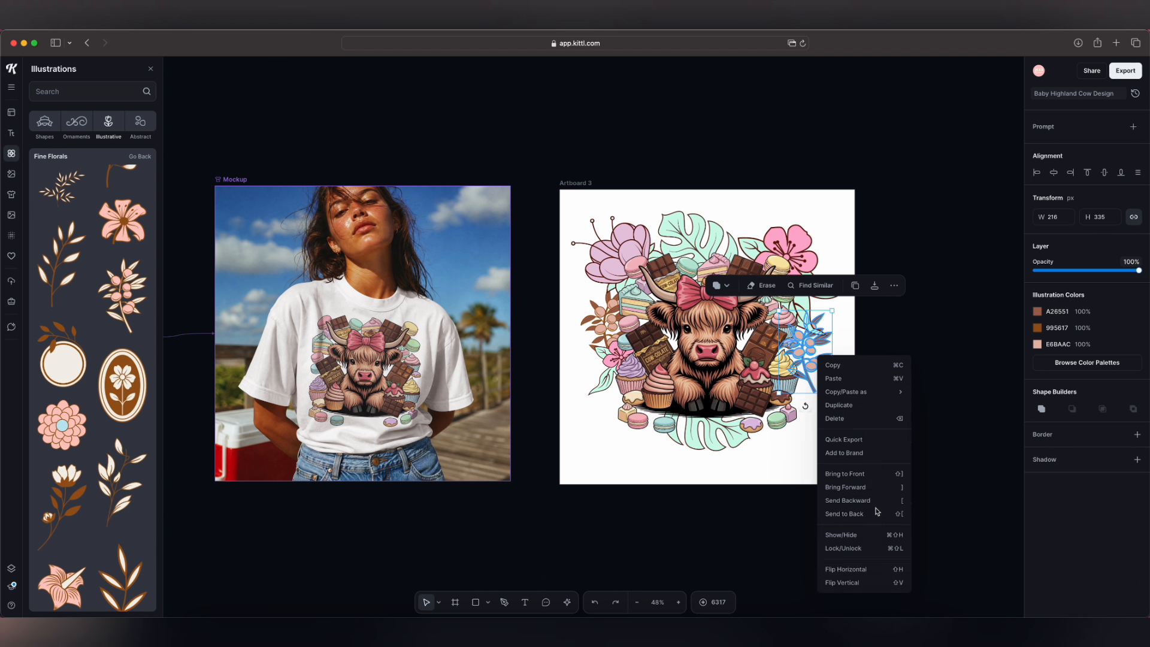
{"action": "left_click", "coordinate": [877, 513]}
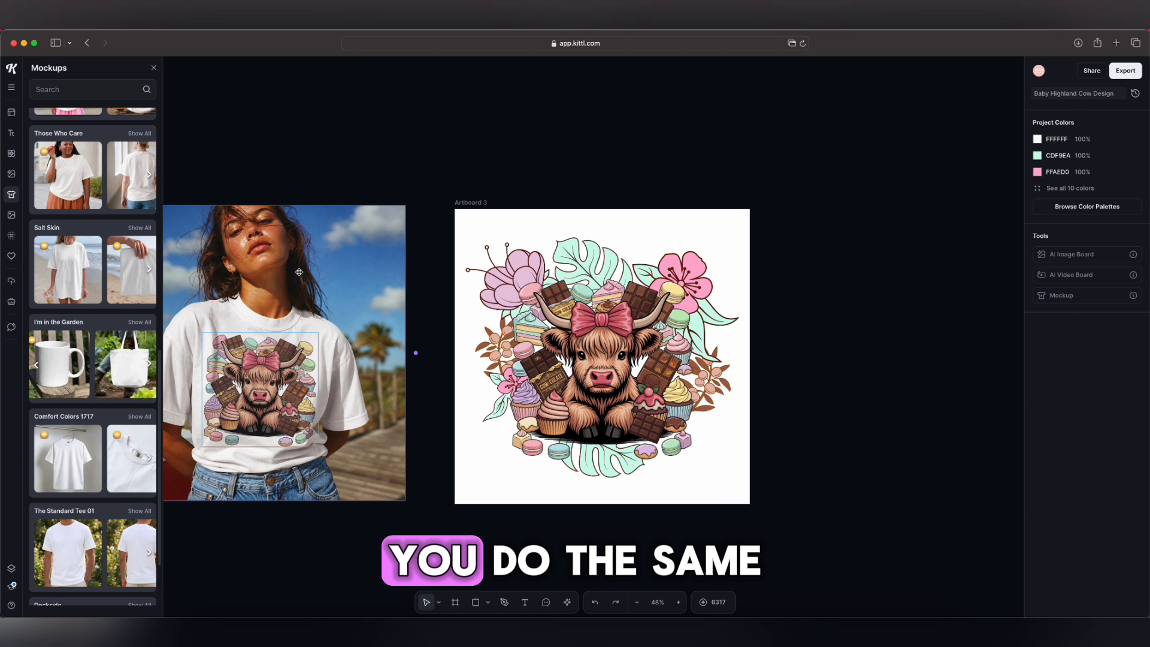
Apply the Lazy Sunday pillow mockup to Artboard 3 and enlarge the design on the pillow
{"action": "left_click", "coordinate": [465, 204]}
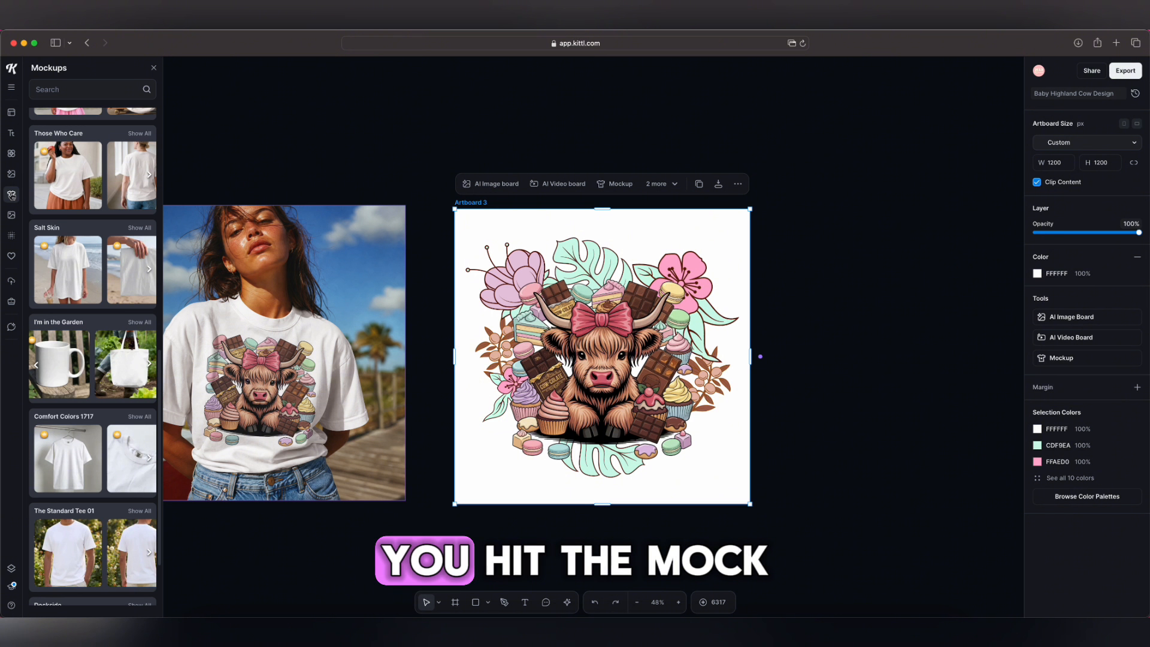
{"action": "scroll", "coordinate": [66, 429], "scroll_direction": "down", "scroll_amount": 9}
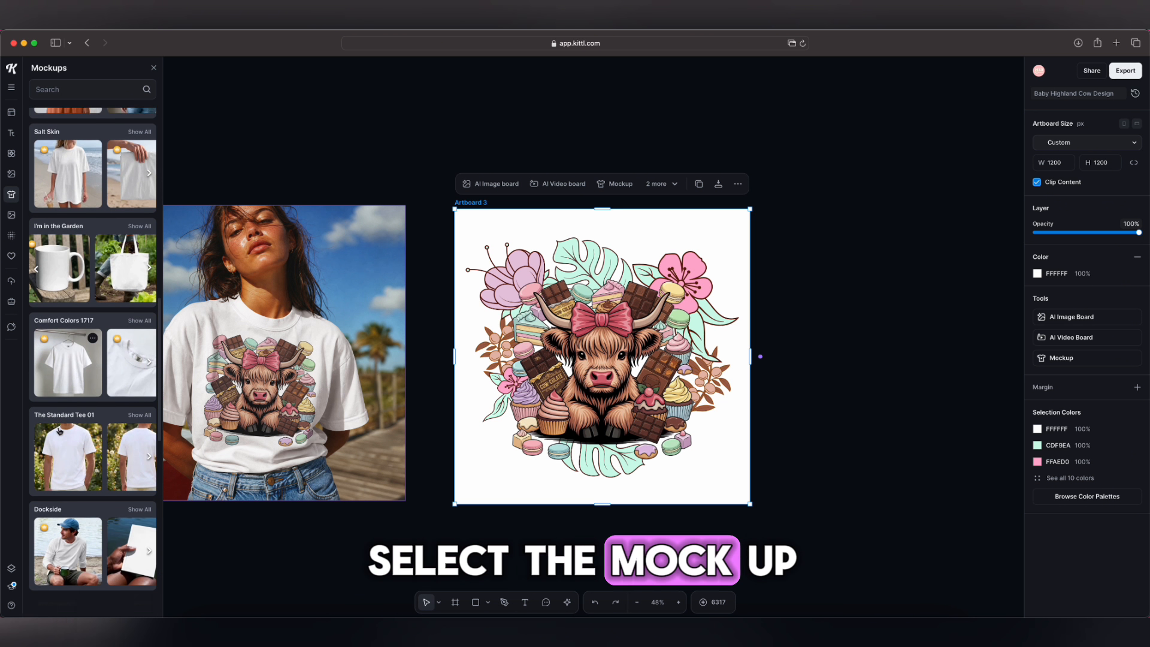
{"action": "left_click", "coordinate": [61, 479]}
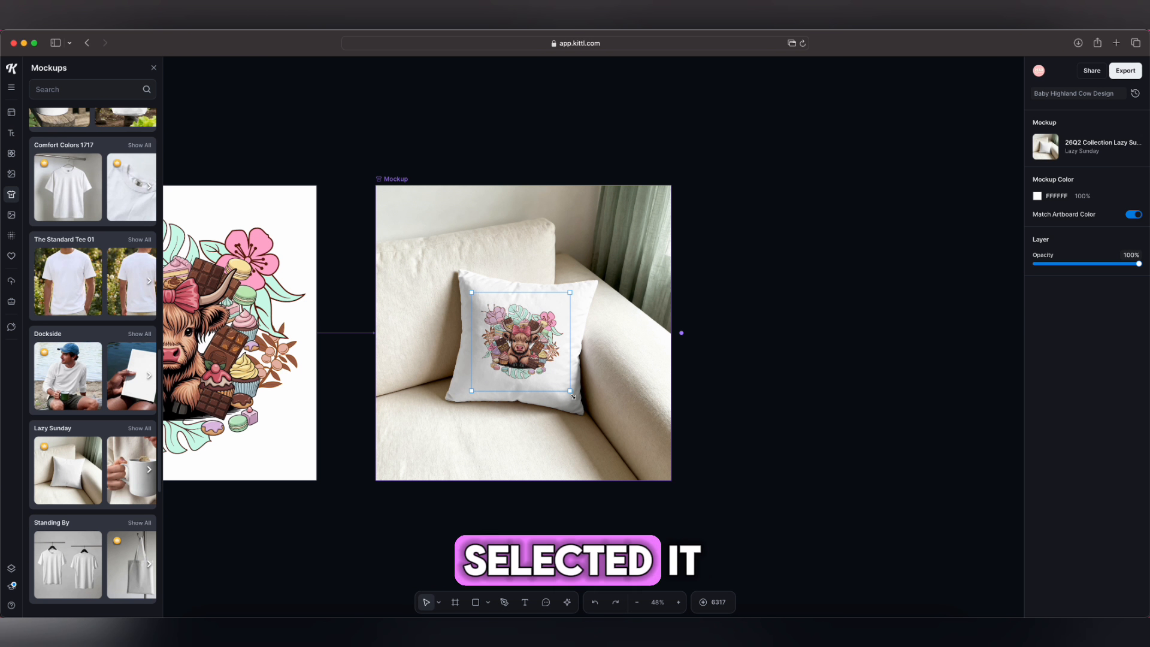
{"action": "left_click", "coordinate": [780, 372]}
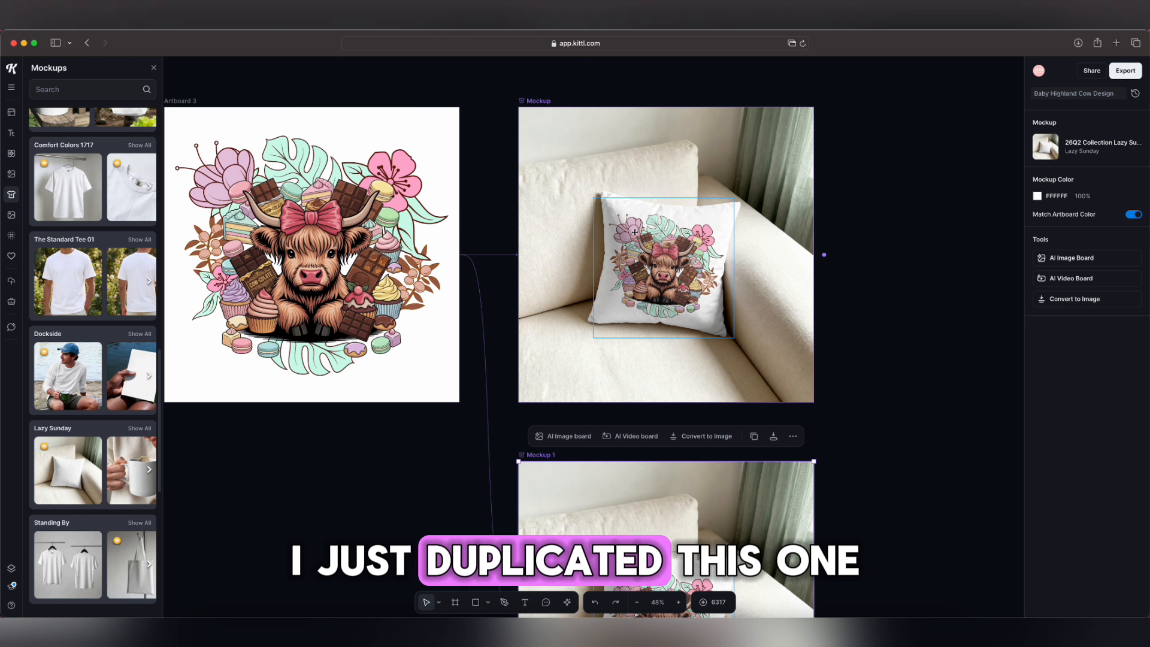
Change the mockup color of the duplicate pillow below the original to red
{"action": "scroll", "coordinate": [635, 232], "scroll_direction": "down", "scroll_amount": 3}
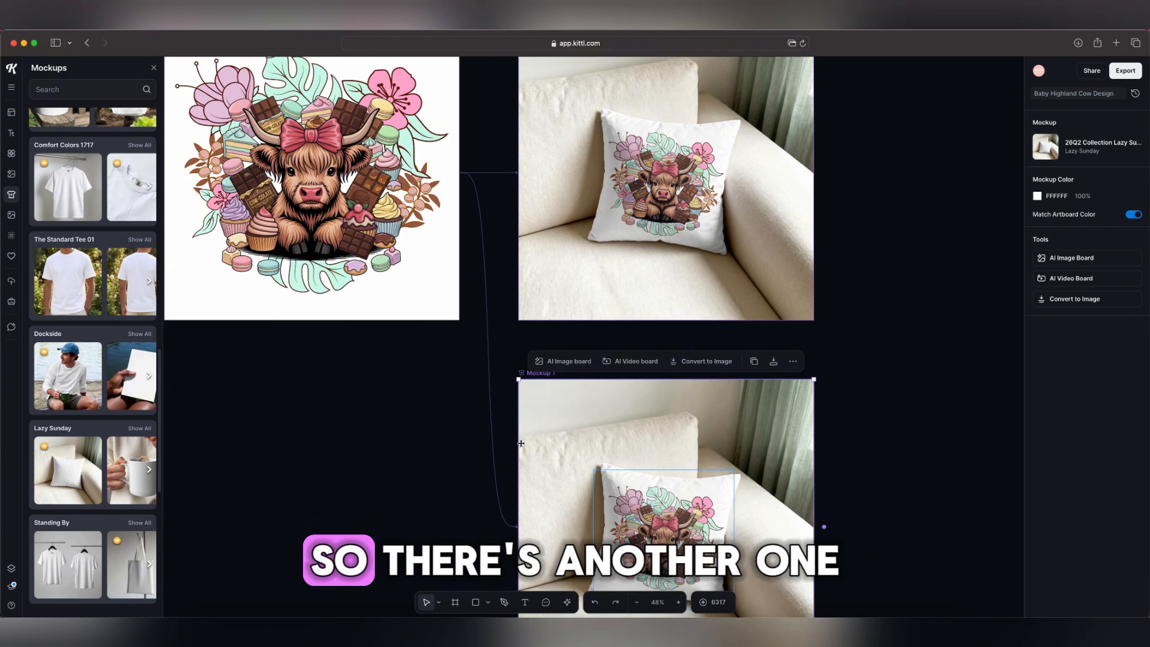
{"action": "scroll", "coordinate": [533, 441], "scroll_direction": "up", "scroll_amount": 4}
{"action": "scroll", "coordinate": [696, 284], "scroll_direction": "down", "scroll_amount": 5}
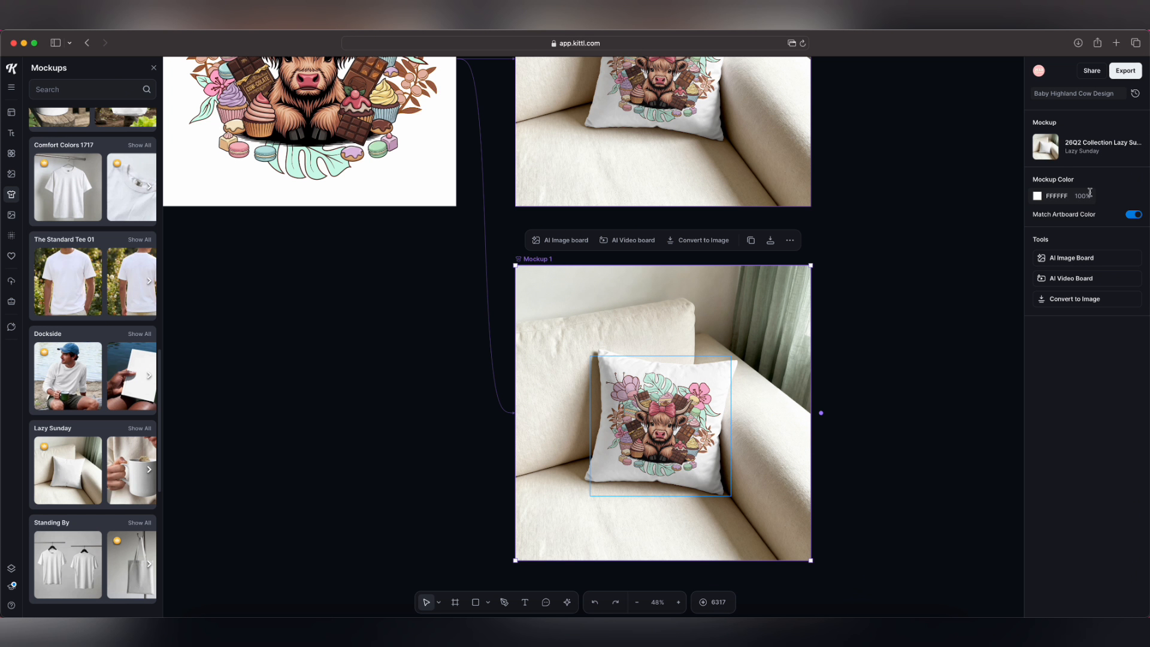
{"action": "left_click", "coordinate": [1041, 202]}
{"action": "left_click", "coordinate": [989, 249]}
{"action": "left_click_drag", "start_coordinate": [957, 273], "coordinate": [991, 270]}
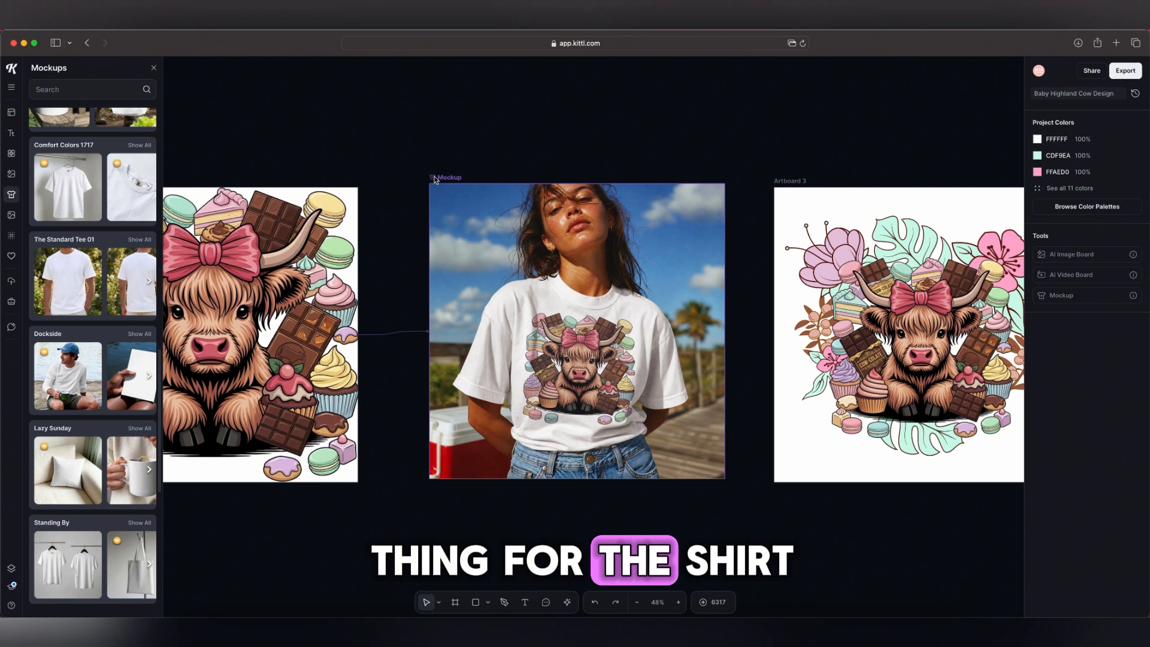
Duplicate the shirt mockup and set the copy's mockup color to B5B4FF
{"action": "left_click", "coordinate": [434, 180]}
{"action": "left_click", "coordinate": [665, 158]}
{"action": "left_click", "coordinate": [1038, 196]}
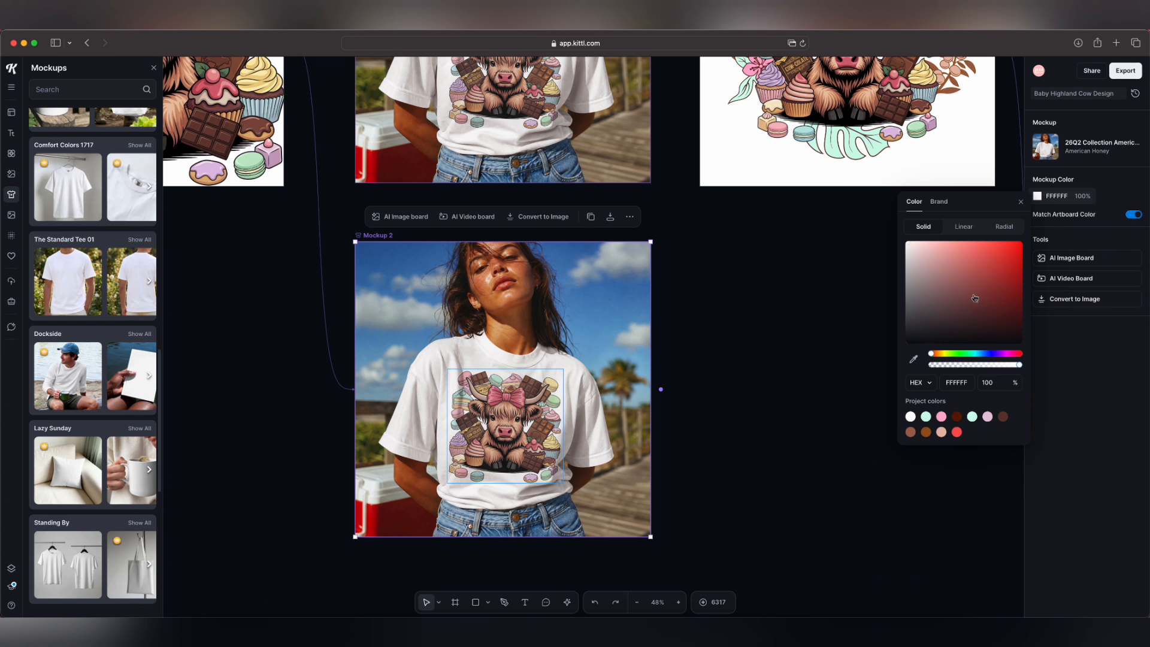
{"action": "left_click", "coordinate": [975, 353]}
{"action": "left_click_drag", "start_coordinate": [970, 306], "coordinate": [998, 267]}
{"action": "left_click_drag", "start_coordinate": [1000, 354], "coordinate": [990, 353]}
{"action": "left_click_drag", "start_coordinate": [982, 264], "coordinate": [941, 240]}
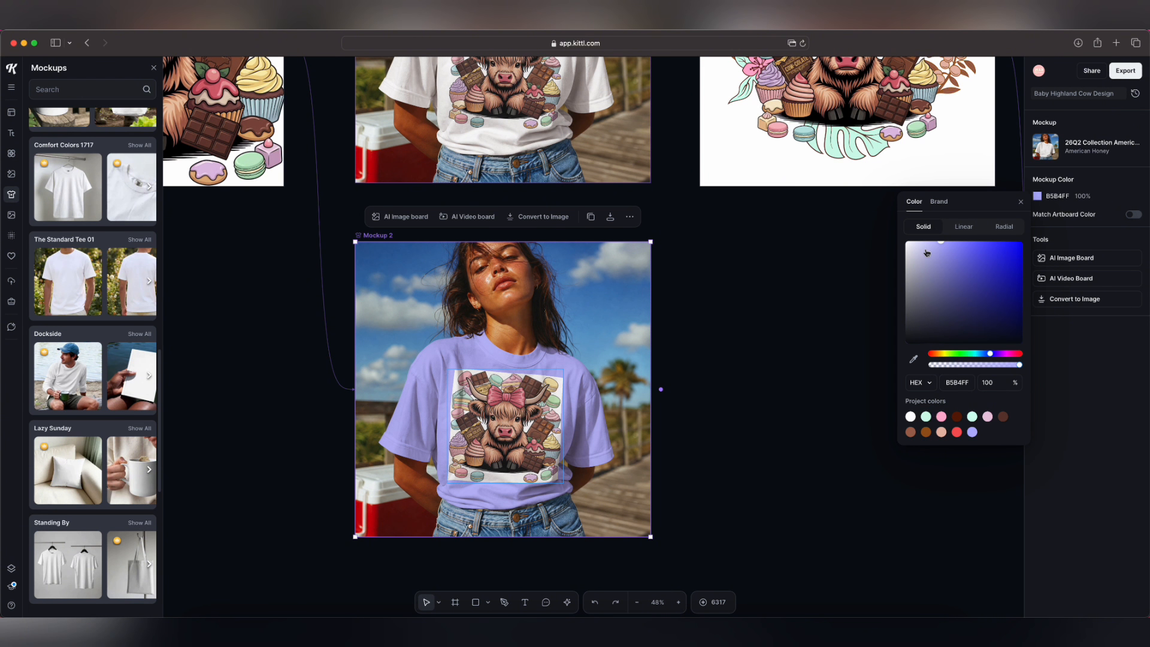
Remove the background behind the shirt print by setting Artboard 2's color to FF3737 at 0% opacity
{"action": "scroll", "coordinate": [737, 382], "scroll_direction": "up", "scroll_amount": 2}
{"action": "left_click", "coordinate": [600, 431]}
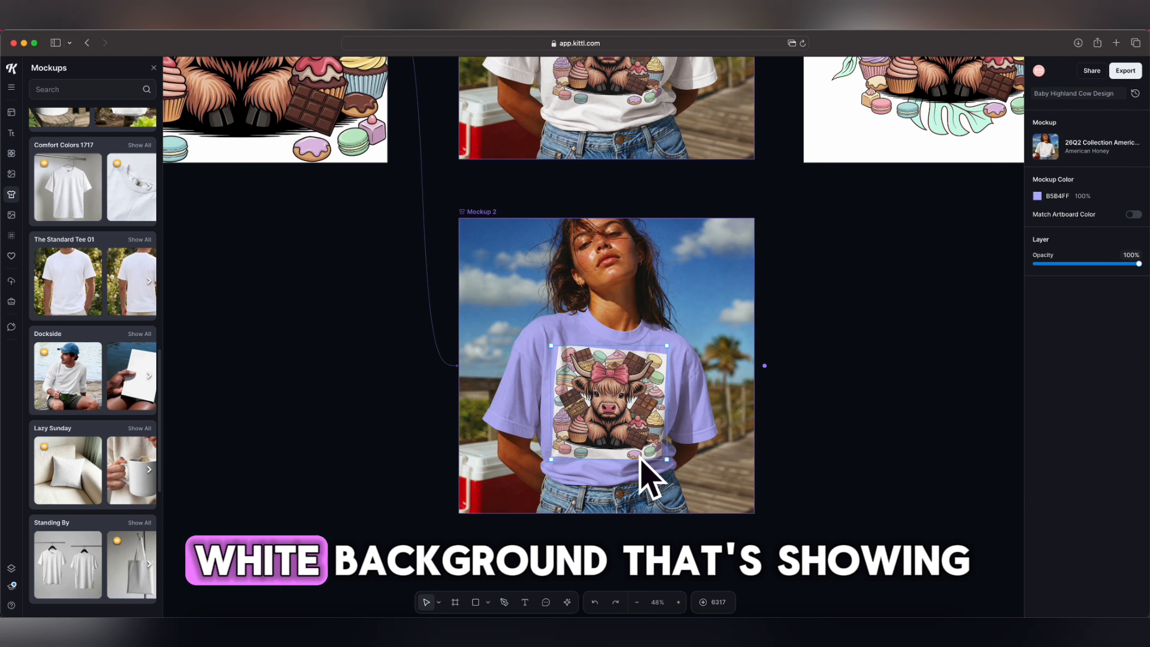
{"action": "scroll", "coordinate": [680, 454], "scroll_direction": "up", "scroll_amount": 8}
{"action": "scroll", "coordinate": [539, 335], "scroll_direction": "down", "scroll_amount": 4}
{"action": "left_click", "coordinate": [345, 128]}
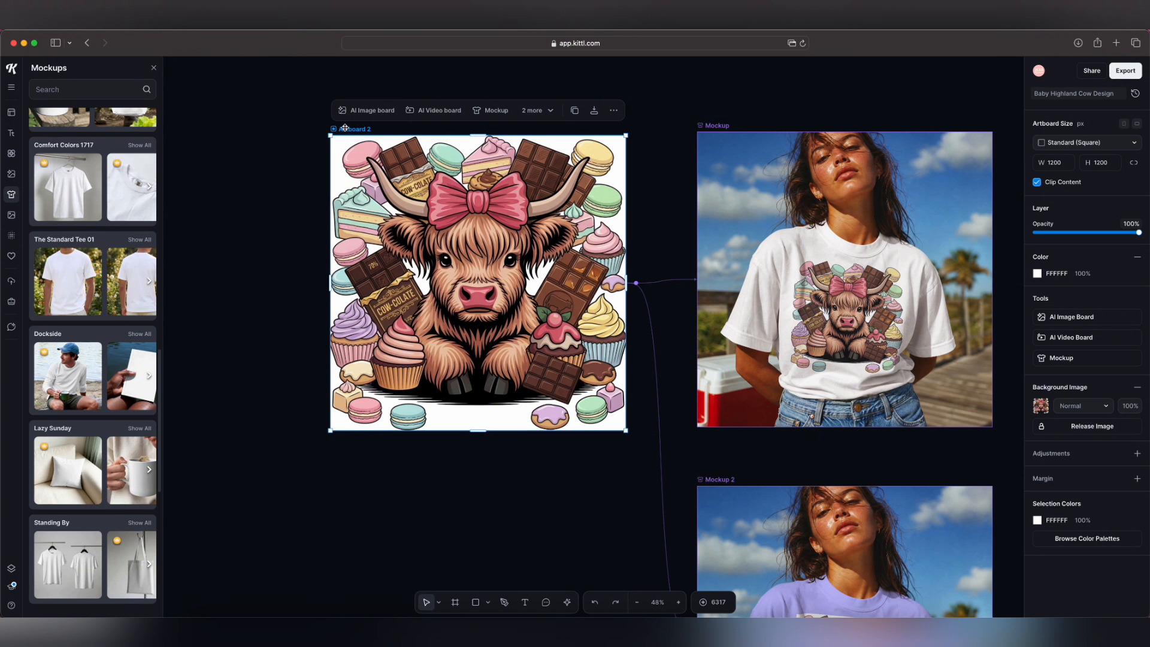
{"action": "left_click", "coordinate": [1038, 274]}
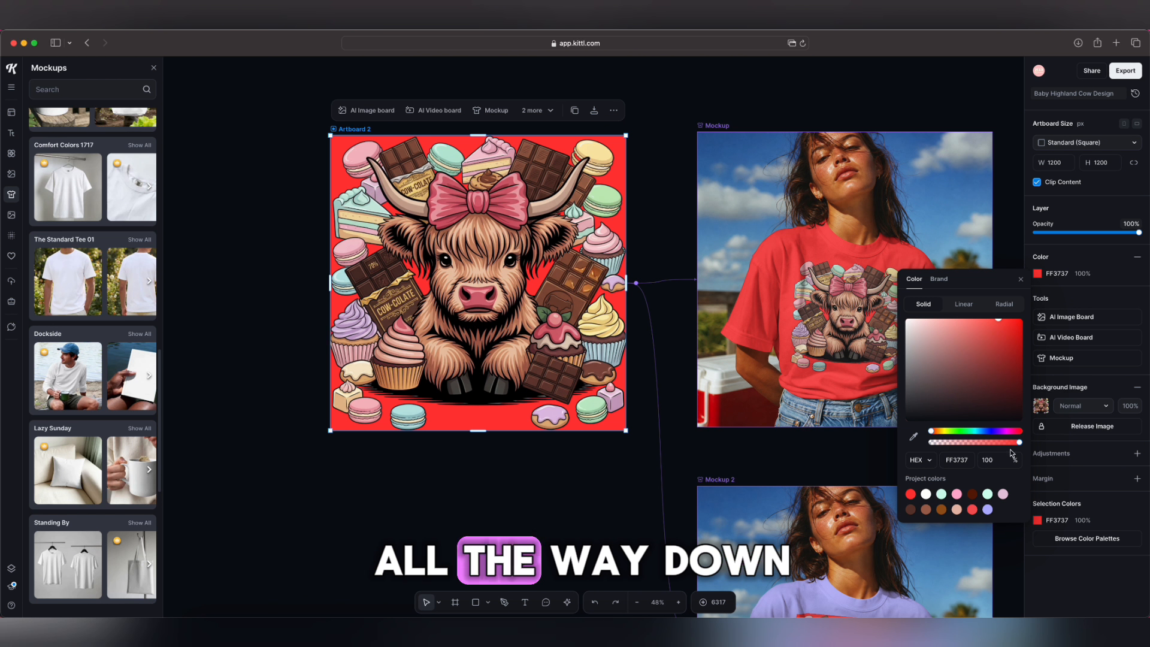
{"action": "left_click_drag", "start_coordinate": [1017, 442], "coordinate": [931, 442]}
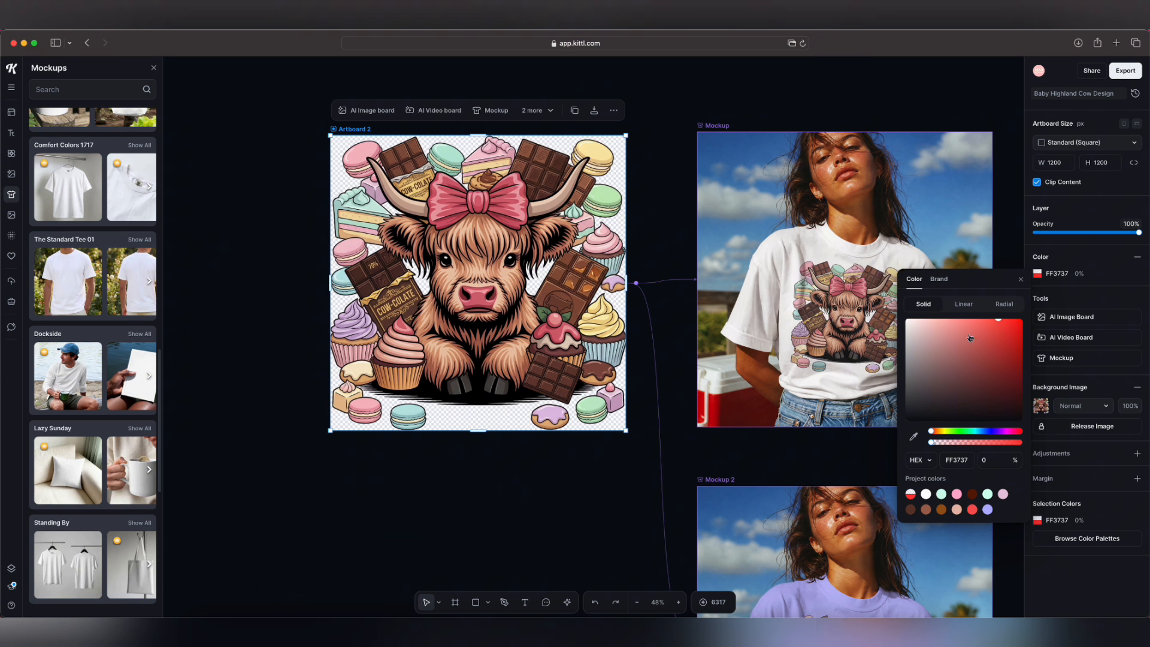
{"action": "left_click", "coordinate": [670, 468]}
Look over the shirt and pillow mockups alongside the two cow artboards
{"action": "scroll", "coordinate": [670, 467], "scroll_direction": "right", "scroll_amount": 5}
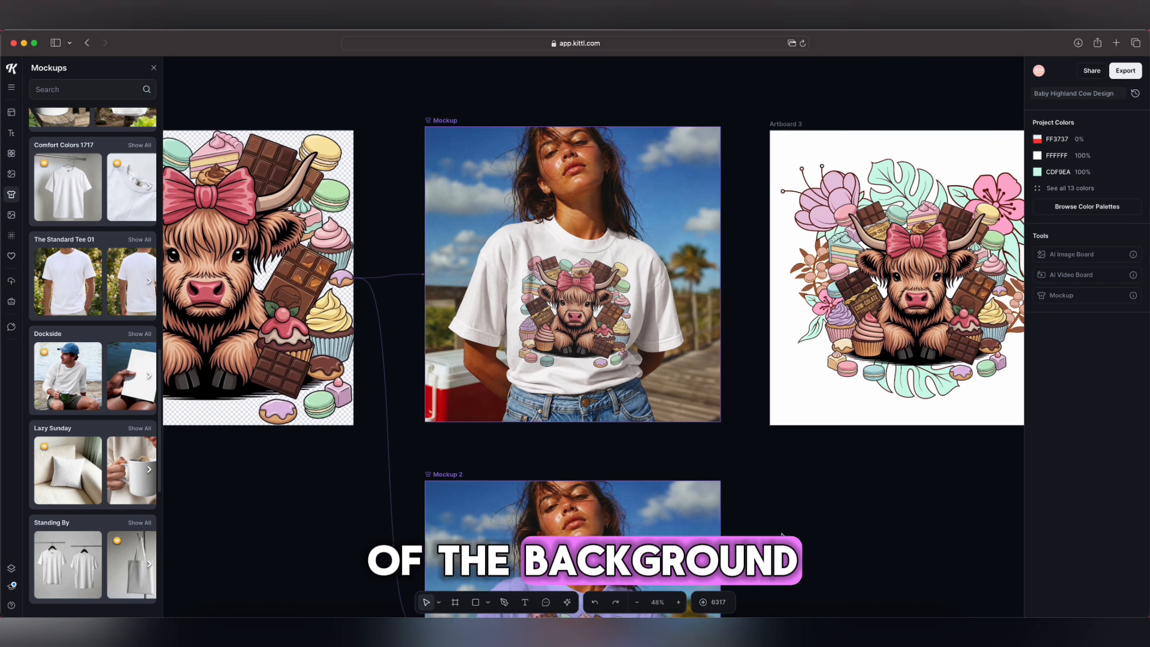
{"action": "scroll", "coordinate": [652, 525], "scroll_direction": "down", "scroll_amount": 5}
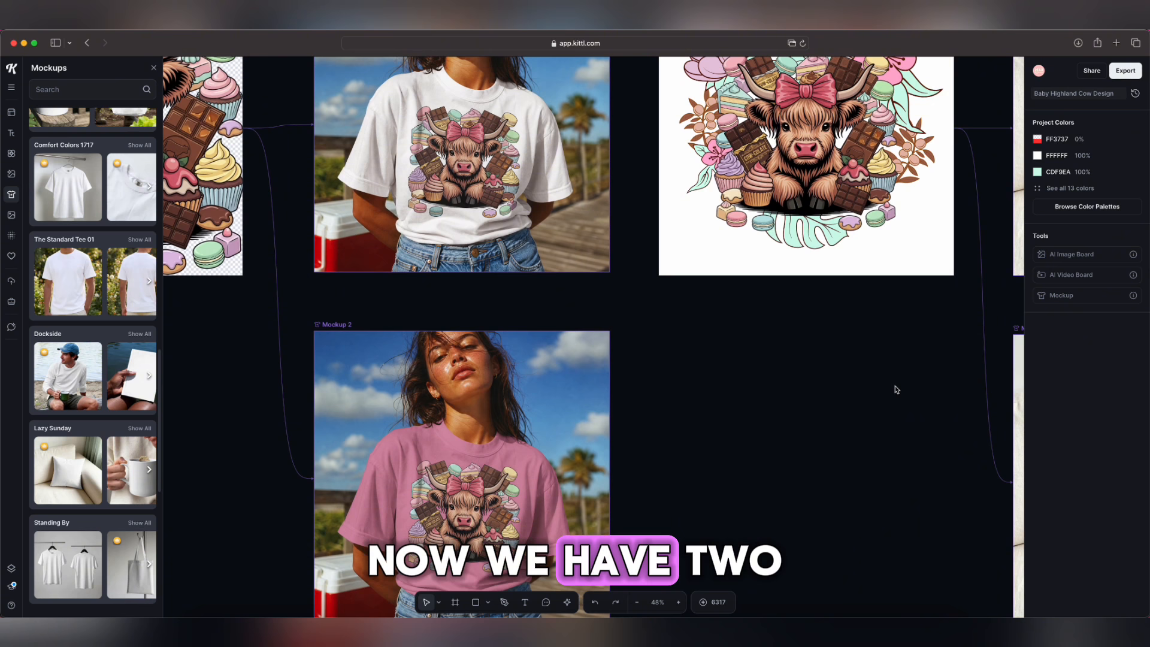
{"action": "scroll", "coordinate": [896, 390], "scroll_direction": "up", "scroll_amount": 2}
{"action": "scroll", "coordinate": [895, 390], "scroll_direction": "down", "scroll_amount": 3}
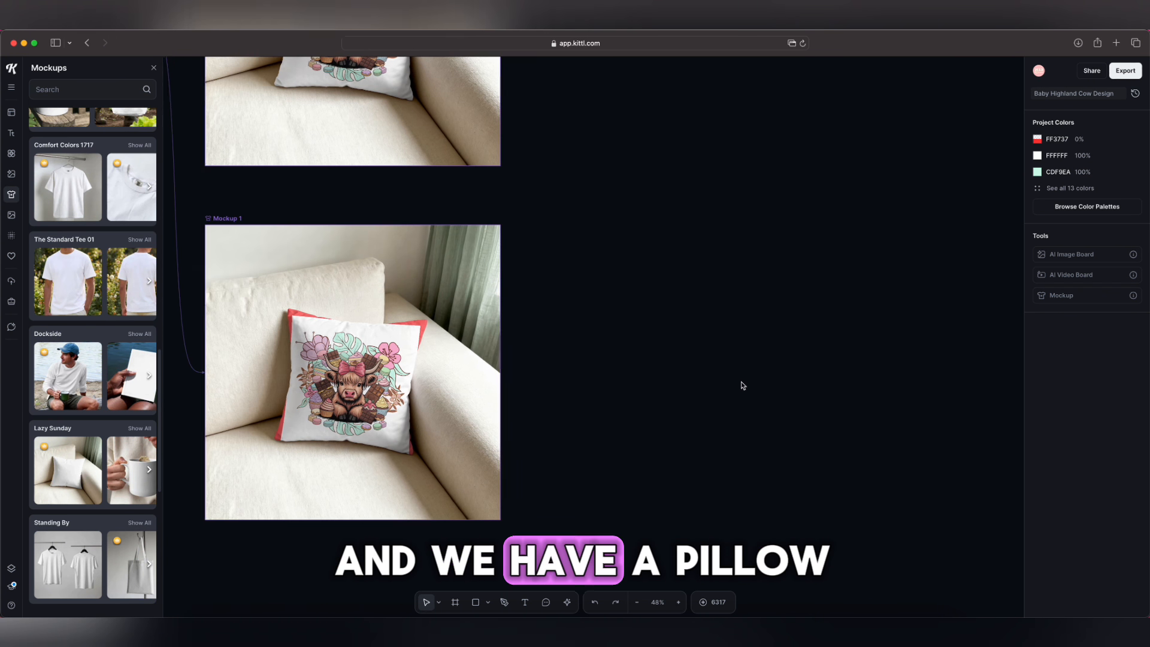
{"action": "scroll", "coordinate": [741, 385], "scroll_direction": "up", "scroll_amount": 2}
{"action": "scroll", "coordinate": [741, 385], "scroll_direction": "up", "scroll_amount": 3}
{"action": "scroll", "coordinate": [741, 385], "scroll_direction": "left", "scroll_amount": 4}
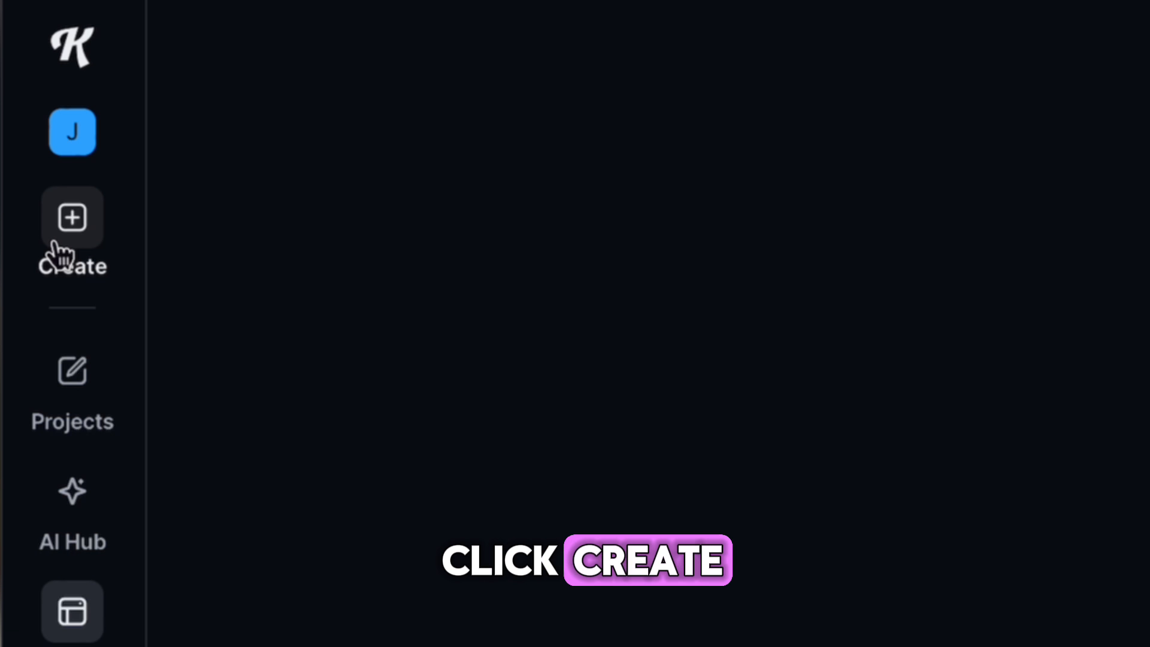
Create a new project with the Print on Demand Printify Mug artboard, 2448 x 1266 px at 300 DPI
{"action": "left_click", "coordinate": [55, 245]}
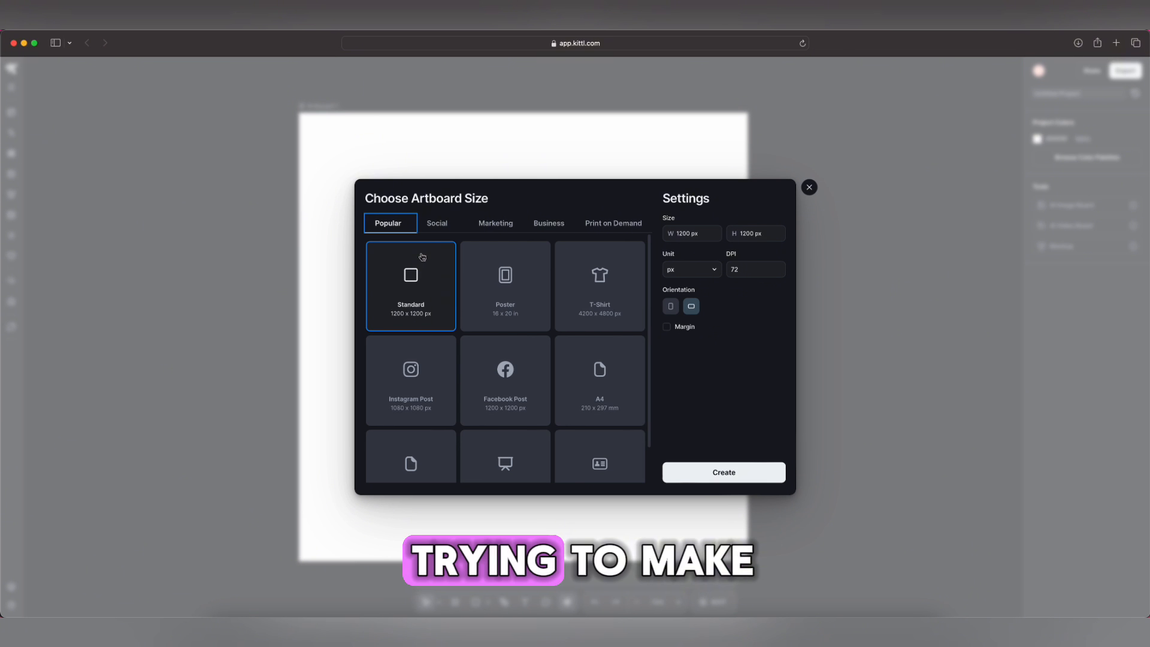
{"action": "left_click", "coordinate": [592, 223]}
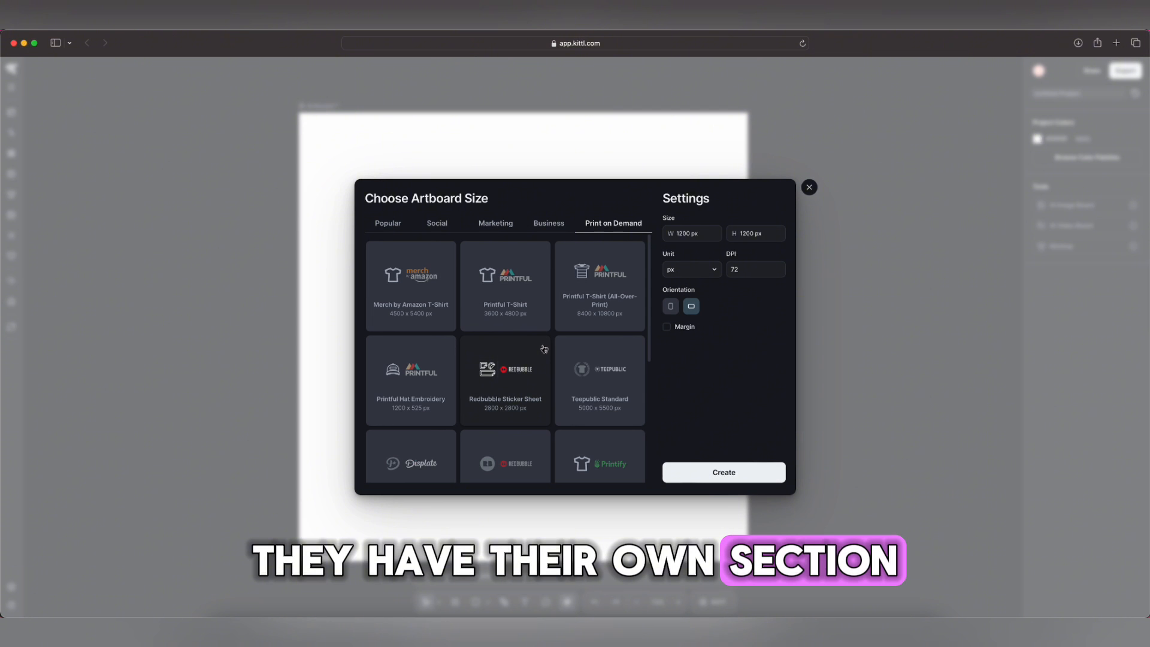
{"action": "scroll", "coordinate": [544, 349], "scroll_direction": "down", "scroll_amount": 1}
{"action": "scroll", "coordinate": [544, 349], "scroll_direction": "down", "scroll_amount": 5}
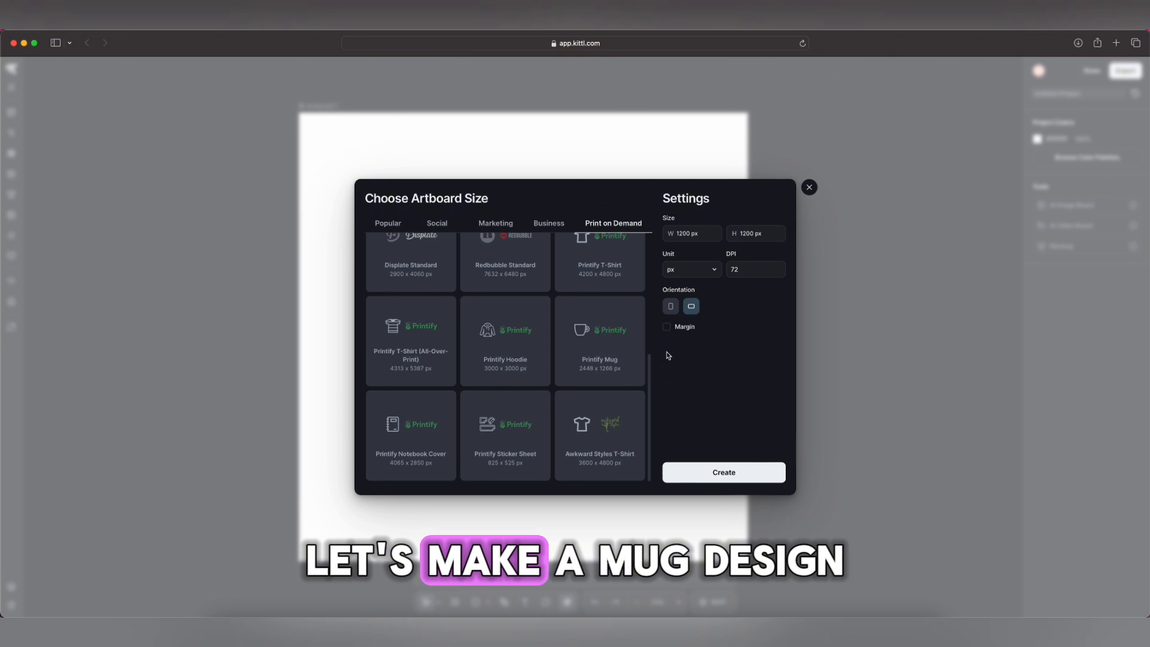
{"action": "left_click", "coordinate": [608, 340]}
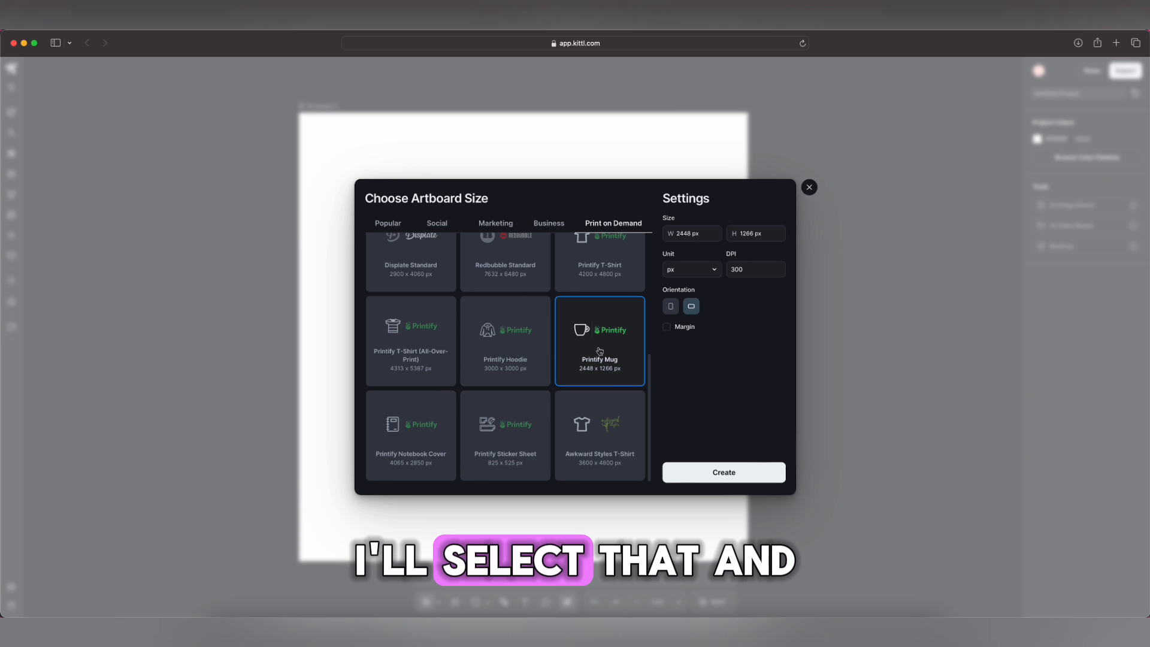
{"action": "left_click", "coordinate": [711, 472]}
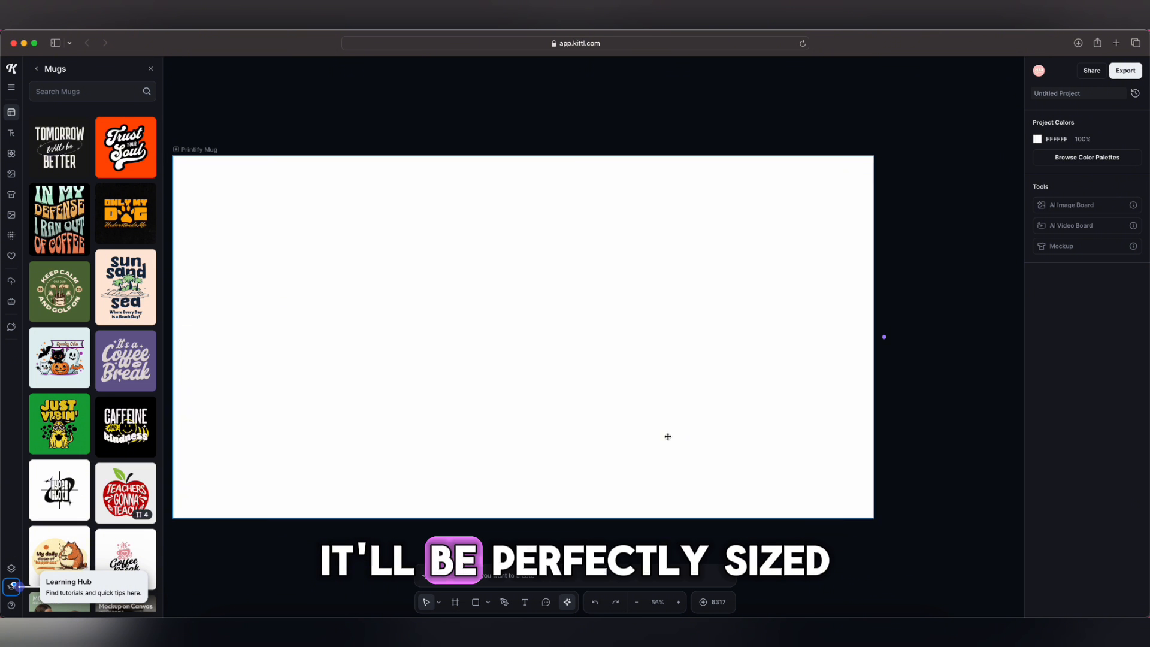